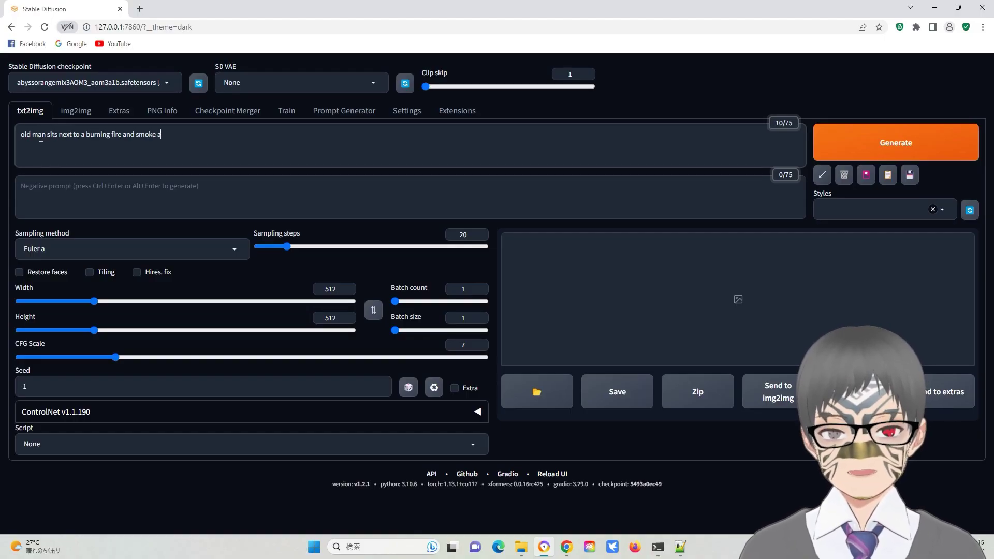
Generate the old man image, then apply the saved negative-prompt style to the prompts
{"action": "left_click", "coordinate": [899, 149]}
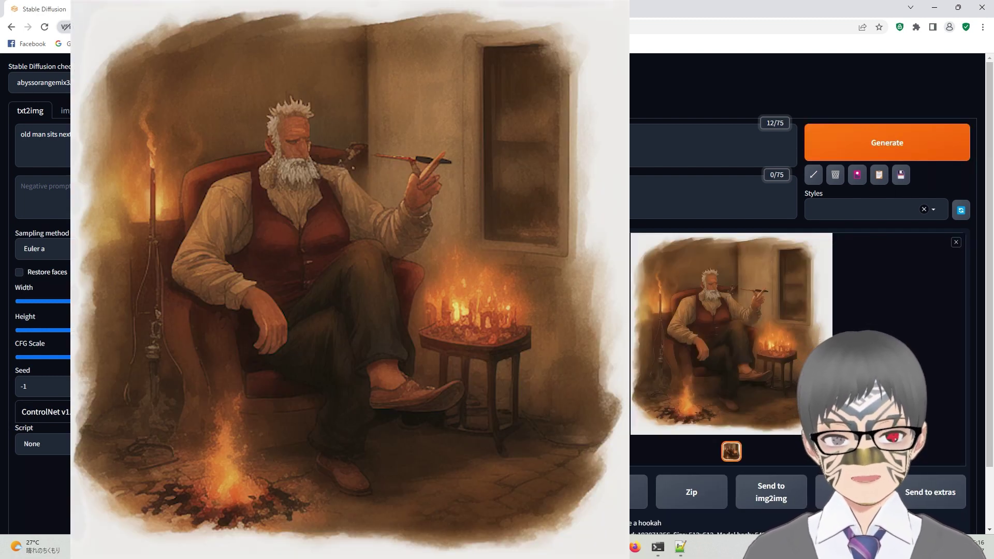
{"action": "left_click", "coordinate": [862, 209]}
{"action": "left_click", "coordinate": [840, 259]}
{"action": "left_click", "coordinate": [879, 175]}
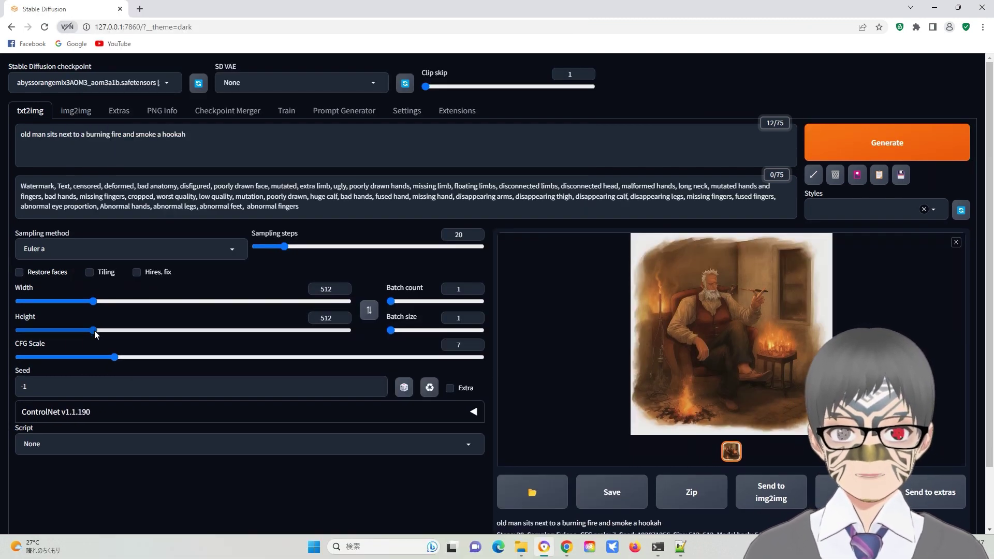
Set height 768, batch count 2 and size 2, generate four variations, and begin appending 'wooden table nearby, with meat on t'
{"action": "left_click_drag", "start_coordinate": [93, 330], "coordinate": [136, 332]}
{"action": "left_click_drag", "start_coordinate": [391, 301], "coordinate": [391, 306]}
{"action": "left_click", "coordinate": [404, 331]}
{"action": "left_click", "coordinate": [887, 142]}
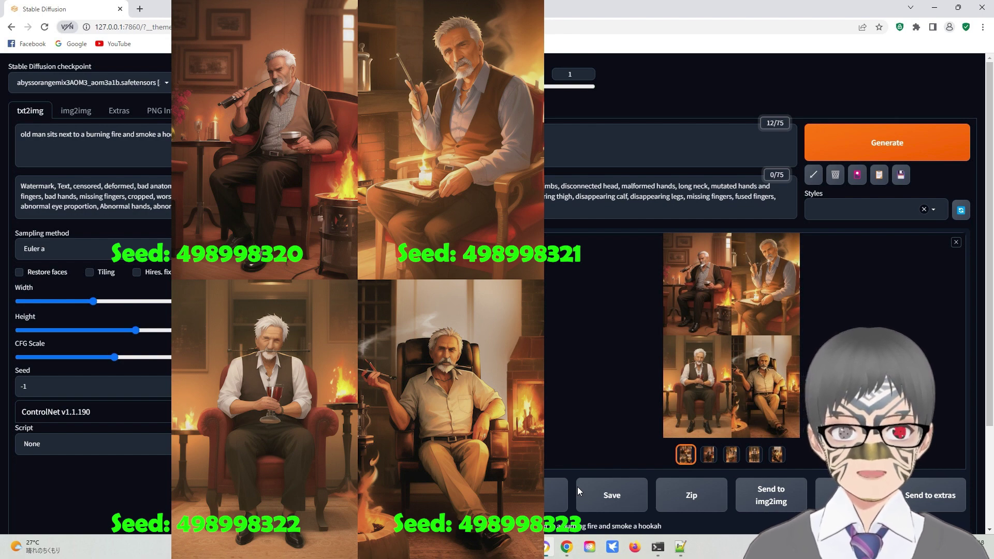
{"action": "type", "text": "wooden table nearby, with meat on table,"}
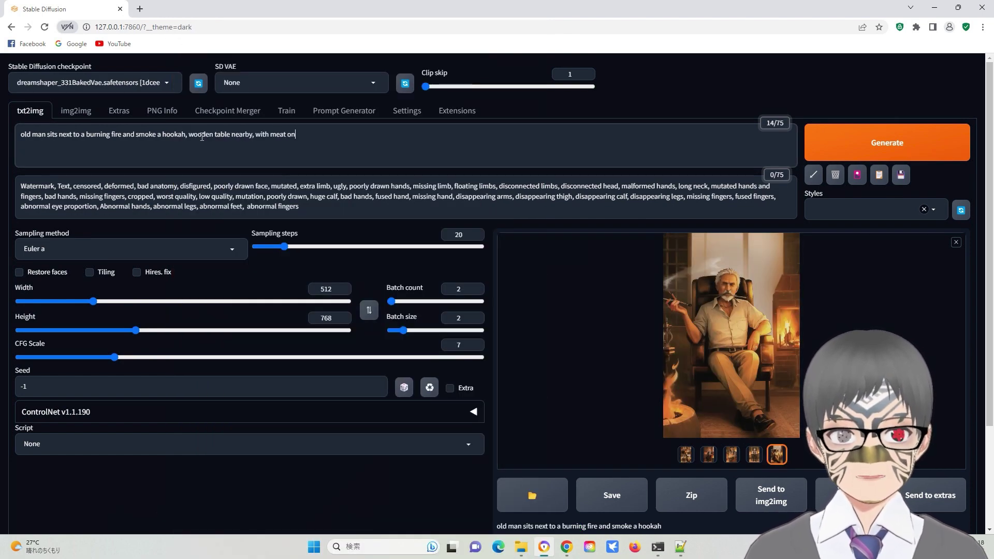
Apply the quality style, set batch count 1 and batch size 4, and generate the table-and-meat images
{"action": "left_click", "coordinate": [879, 174]}
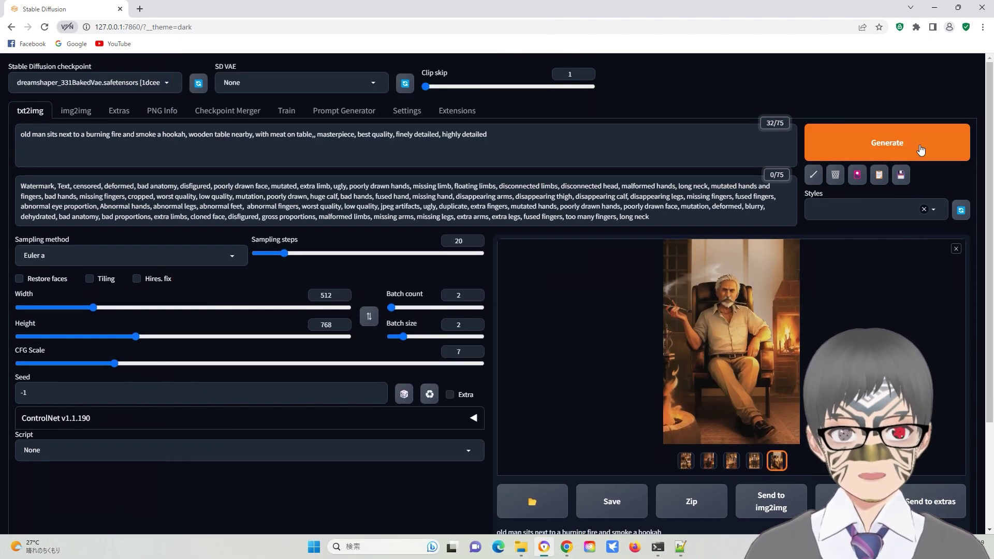
{"action": "left_click", "coordinate": [389, 308]}
{"action": "left_click_drag", "start_coordinate": [404, 337], "coordinate": [429, 338]}
{"action": "key", "text": "ctrl+Return"}
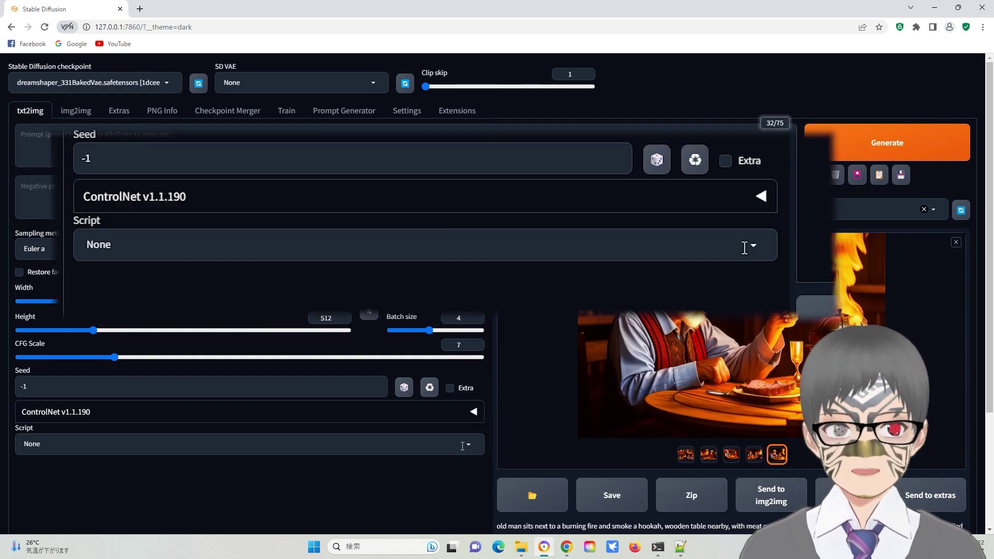
Select the Prompt matrix script from the Script list
{"action": "left_click", "coordinate": [462, 446]}
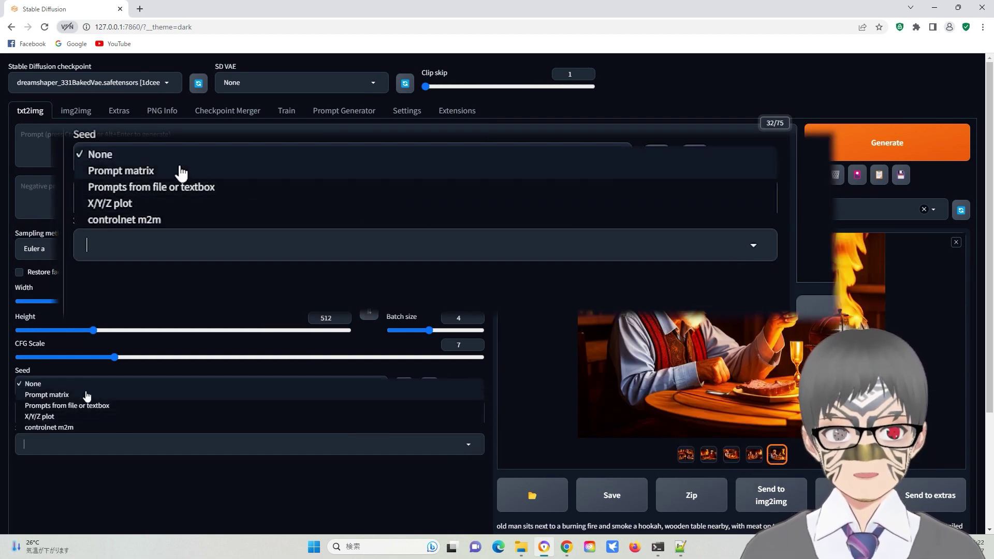
{"action": "left_click", "coordinate": [64, 396]}
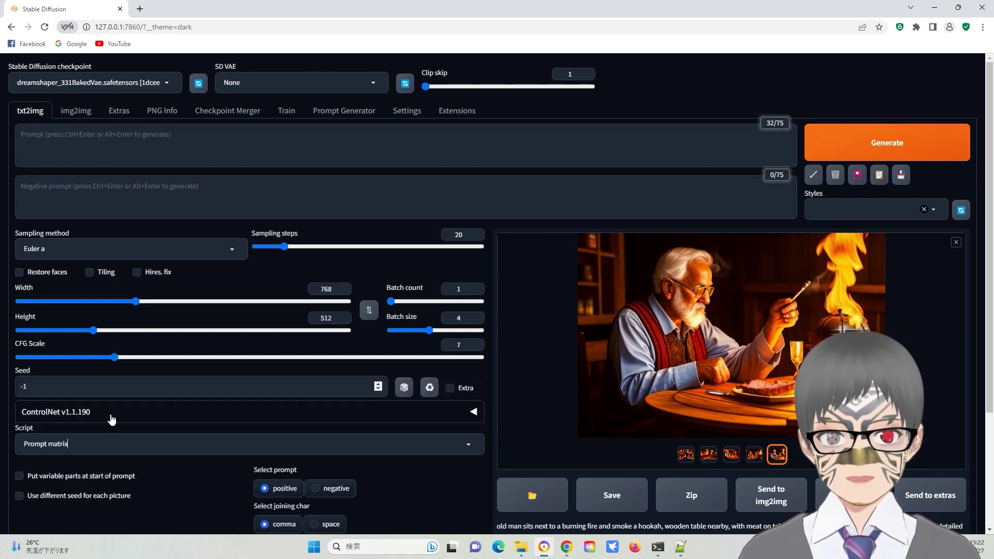
{"action": "scroll", "coordinate": [426, 474], "scroll_direction": "down", "scroll_amount": 3}
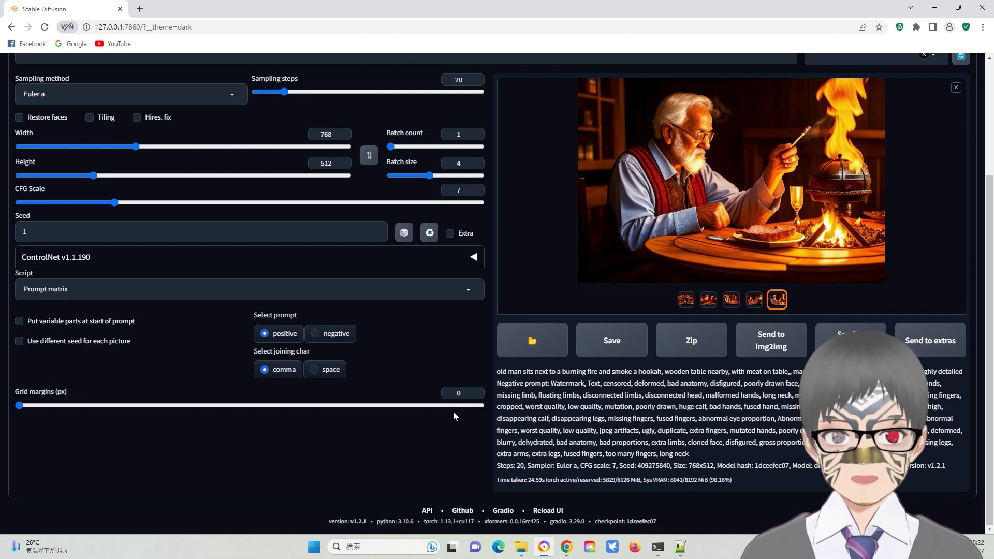
{"action": "scroll", "coordinate": [453, 412], "scroll_direction": "up", "scroll_amount": 3}
Paste 'A girl with a blue shirt, black hair|green hair|smiling|angry', swap to 512x768, batch size 1, and generate
{"action": "type", "text": "A girl with a blue shirt, black hair|green hair|smiling|angry"}
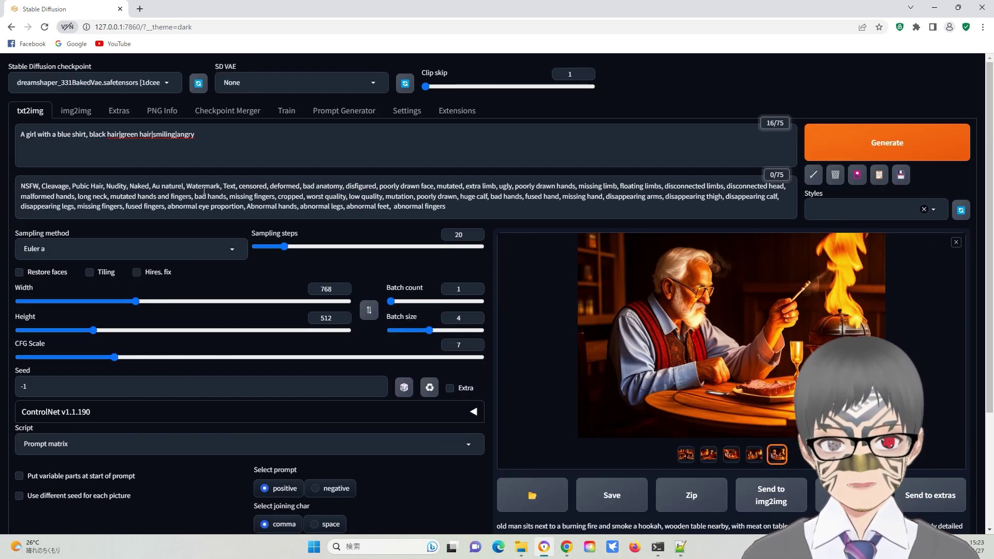
{"action": "left_click", "coordinate": [369, 310]}
{"action": "left_click_drag", "start_coordinate": [429, 331], "coordinate": [391, 330]}
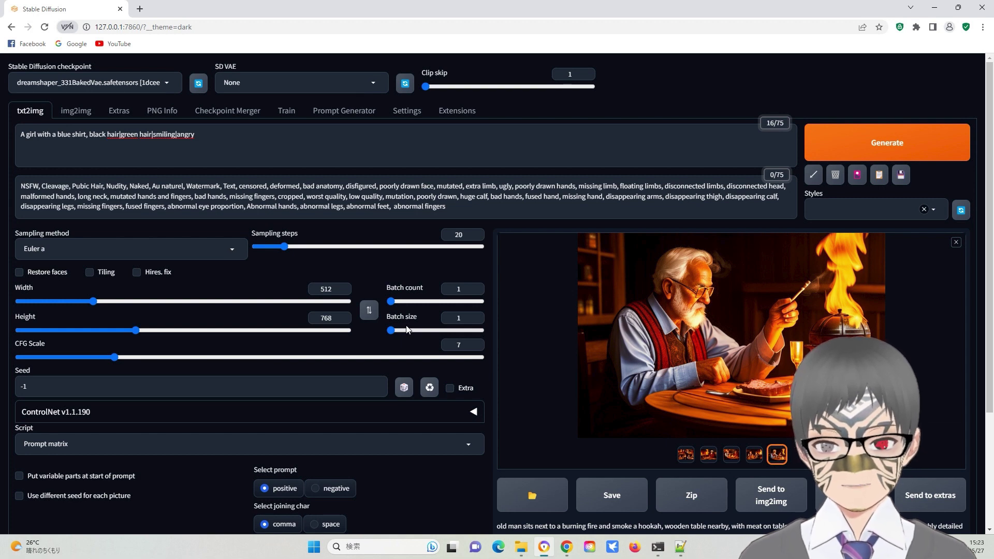
{"action": "key", "text": "ctrl+Return"}
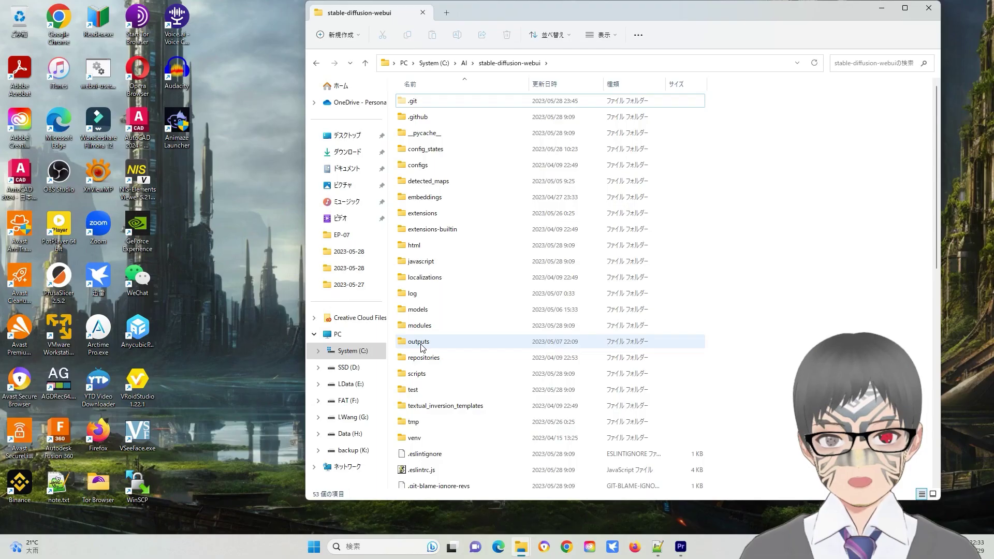
Browse outputs > txt2img-grids > 2023-05-27 and open a prompt_matrix grid image
{"action": "double_click", "coordinate": [422, 343]}
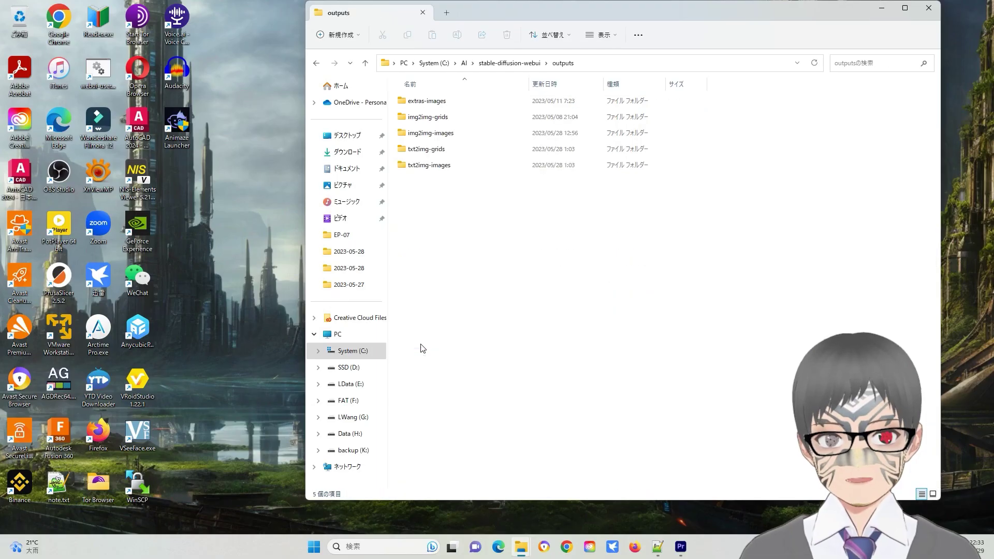
{"action": "double_click", "coordinate": [448, 151]}
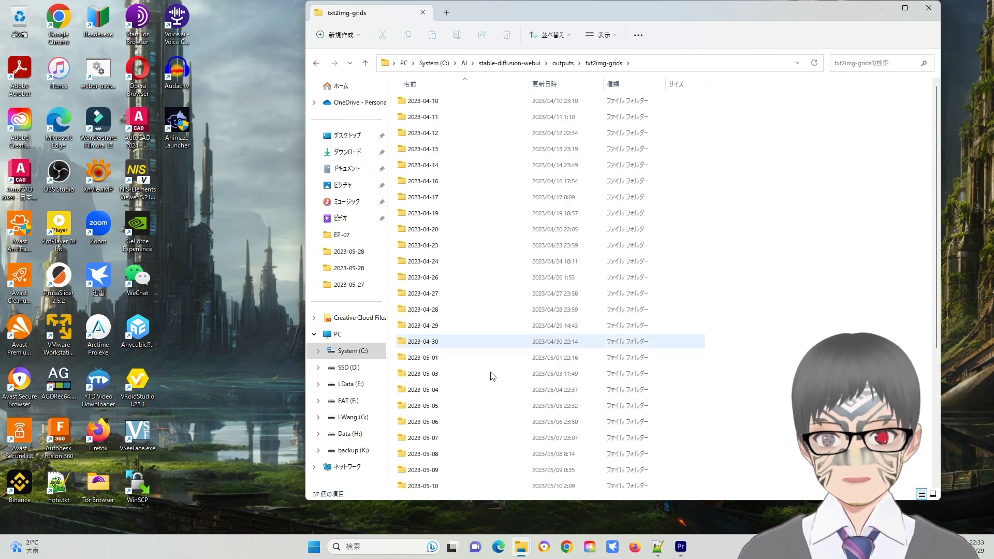
{"action": "scroll", "coordinate": [490, 375], "scroll_direction": "down", "scroll_amount": 4}
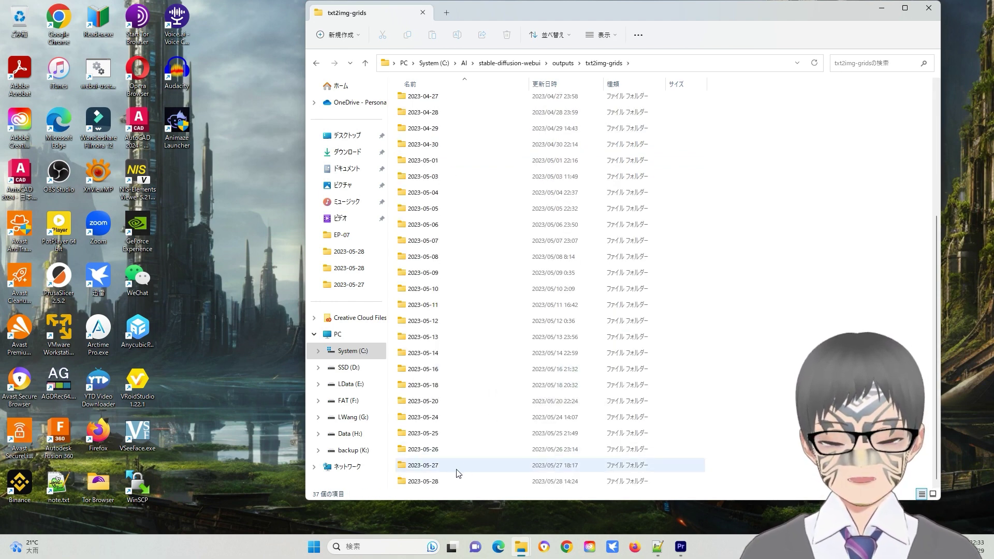
{"action": "double_click", "coordinate": [455, 469]}
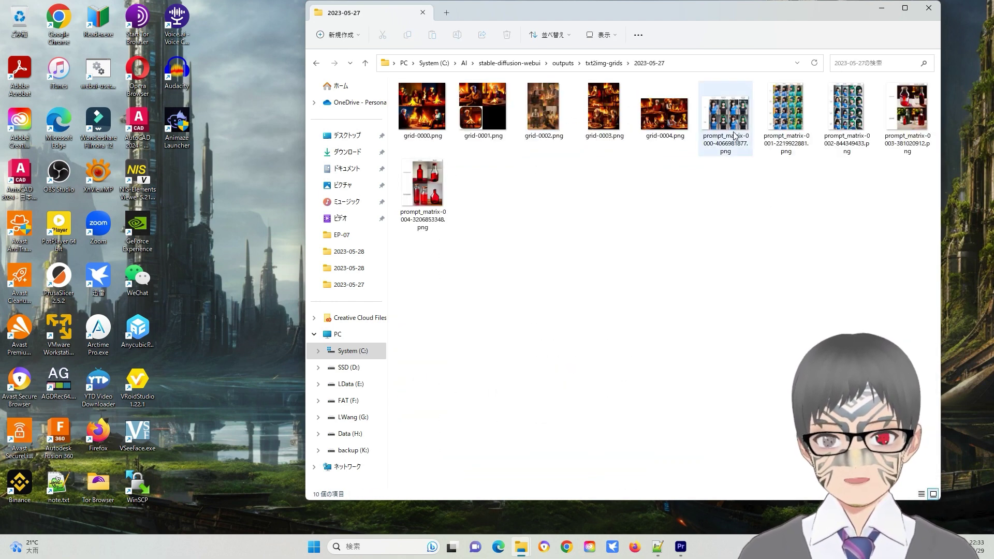
{"action": "double_click", "coordinate": [848, 115]}
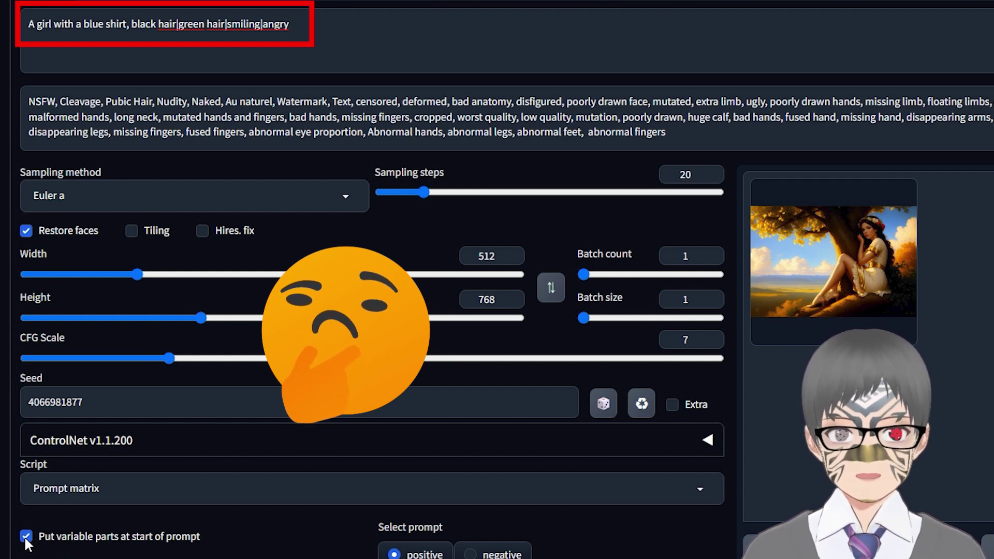
Turn off 'Put variable parts at start of prompt' and regenerate the prompt matrix
{"action": "left_click", "coordinate": [24, 536]}
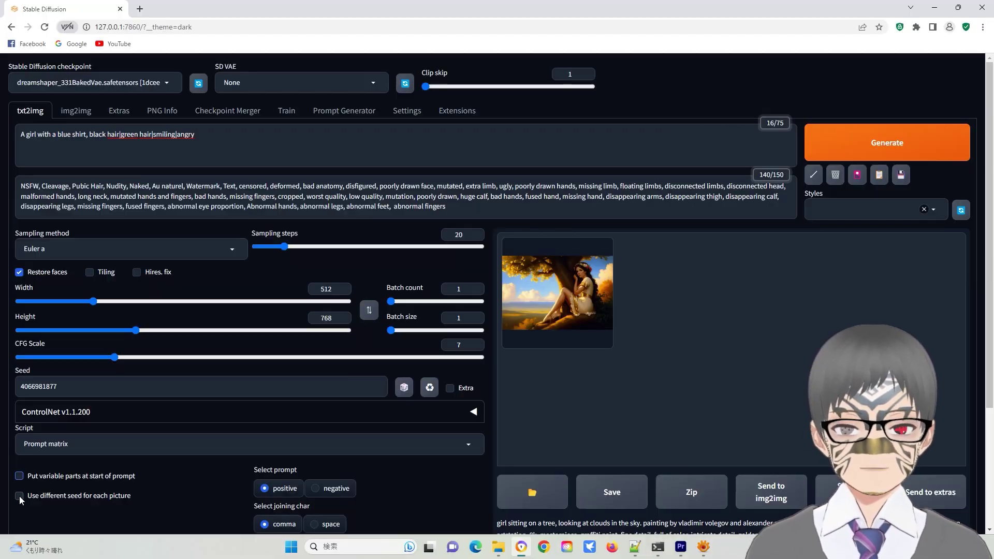
{"action": "left_click", "coordinate": [878, 145]}
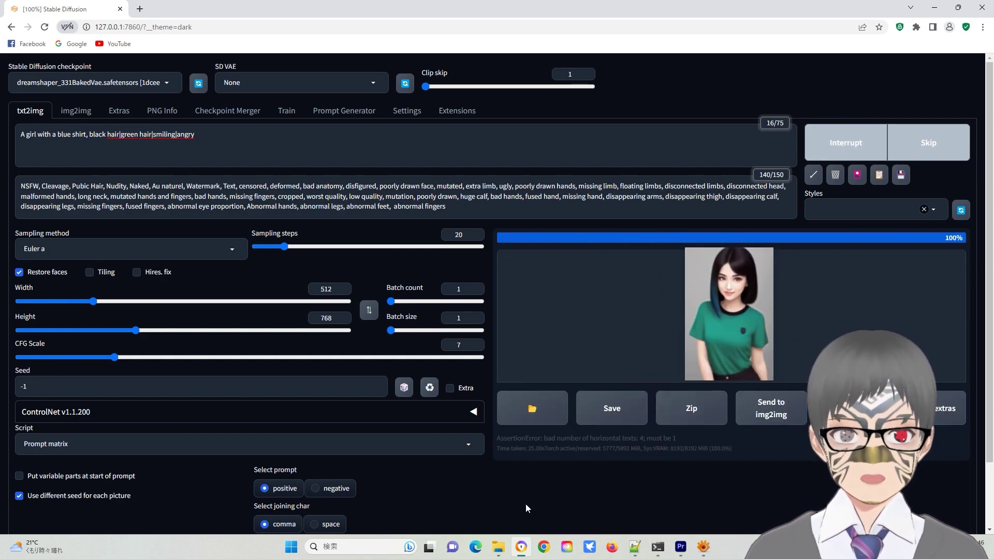
{"action": "scroll", "coordinate": [480, 479], "scroll_direction": "down", "scroll_amount": 2}
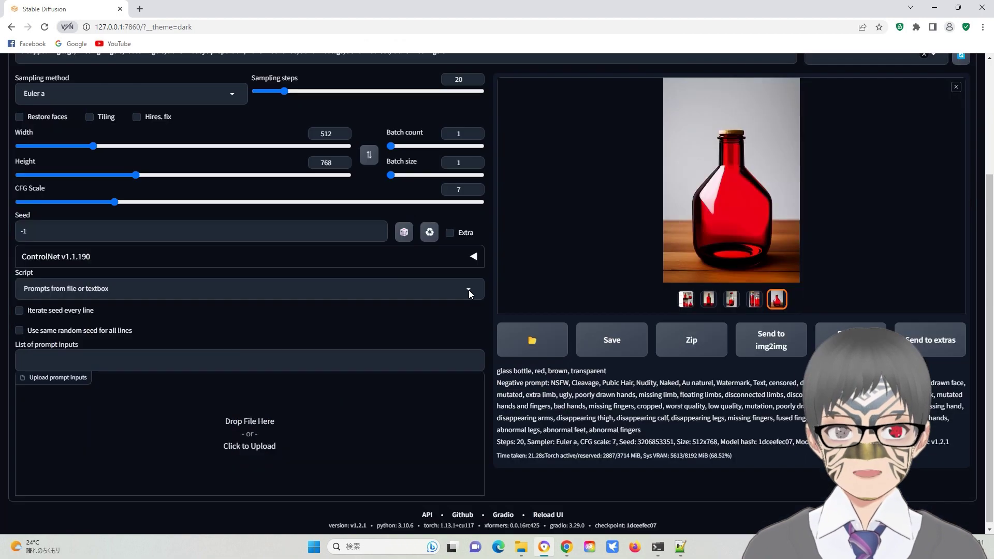
Select the 'Prompts from file or textbox' script and run a generation
{"action": "left_click", "coordinate": [468, 290]}
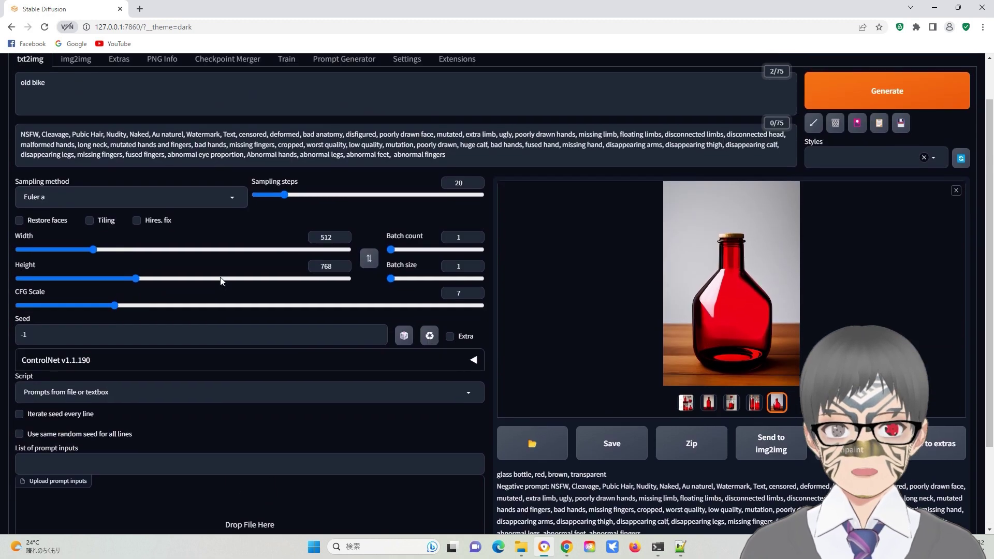
{"action": "scroll", "coordinate": [222, 279], "scroll_direction": "up", "scroll_amount": 1}
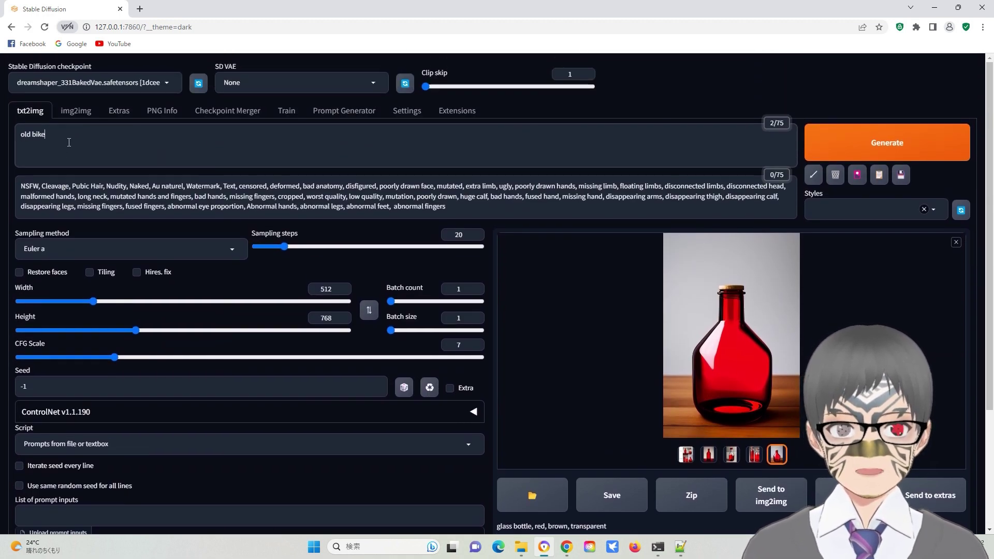
{"action": "left_click", "coordinate": [886, 148]}
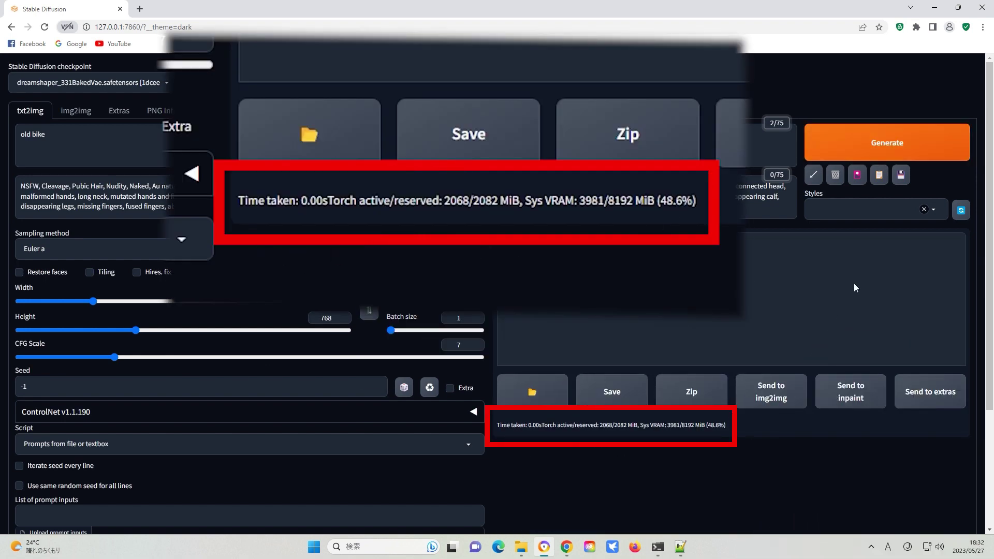
{"action": "scroll", "coordinate": [51, 411], "scroll_direction": "down", "scroll_amount": 2}
Enter old car, cat and dog on separate lines in List of prompt inputs
{"action": "left_click", "coordinate": [105, 417]}
{"action": "type", "text": "old car"}
{"action": "key", "text": "Return"}
{"action": "type", "text": "ca"}
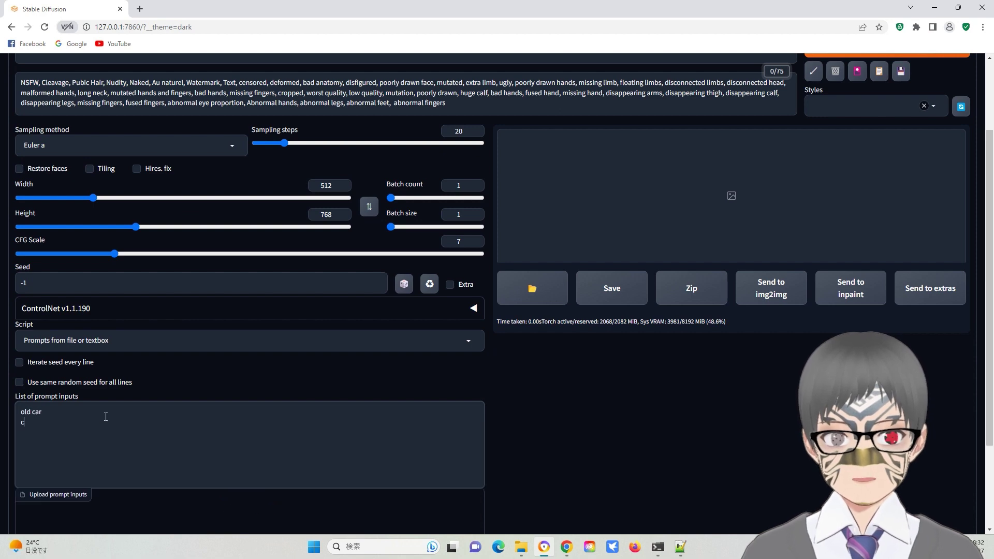
{"action": "type", "text": "t dog"}
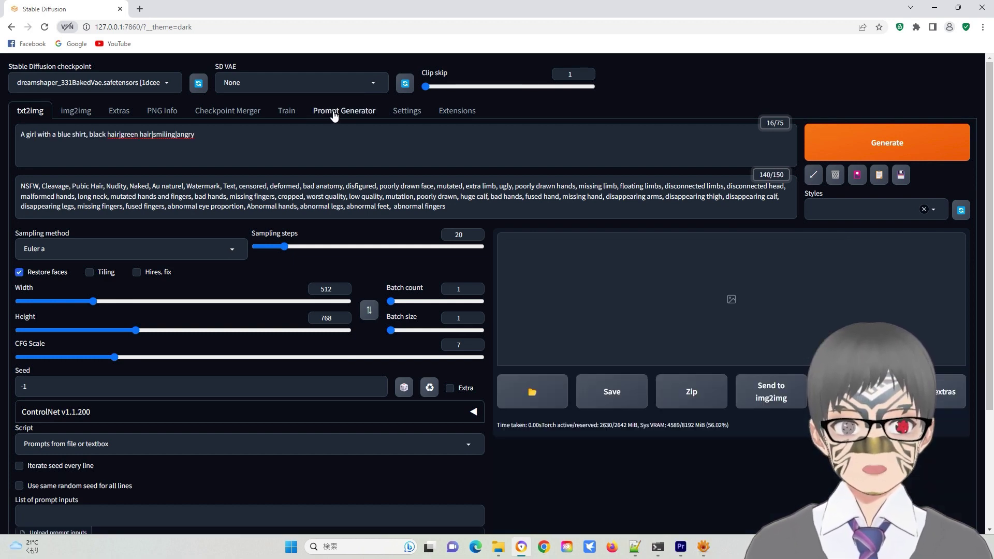
In Prompt Generator, start prompts with 'girl', enable punctuation, generate ideas, and show them as a batch
{"action": "left_click", "coordinate": [334, 111]}
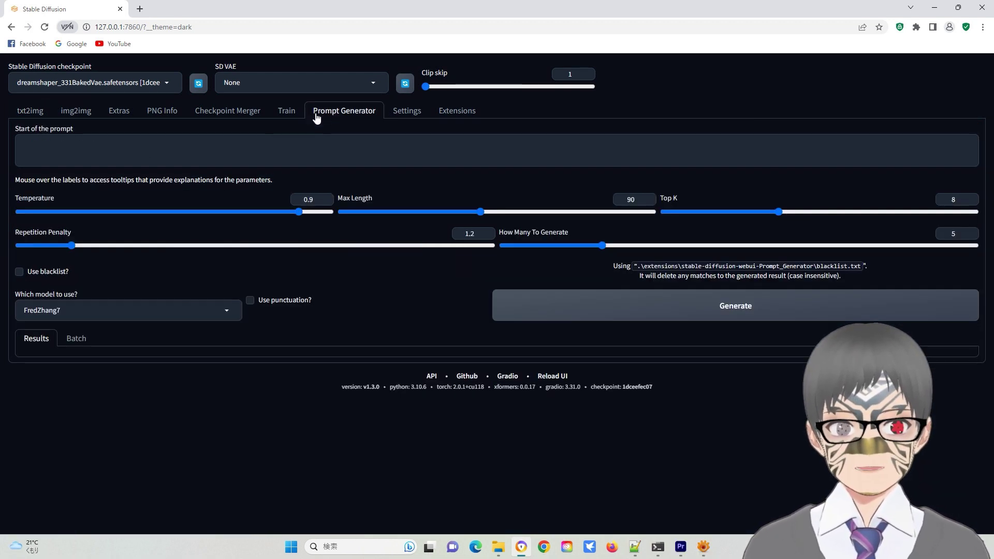
{"action": "left_click", "coordinate": [29, 143]}
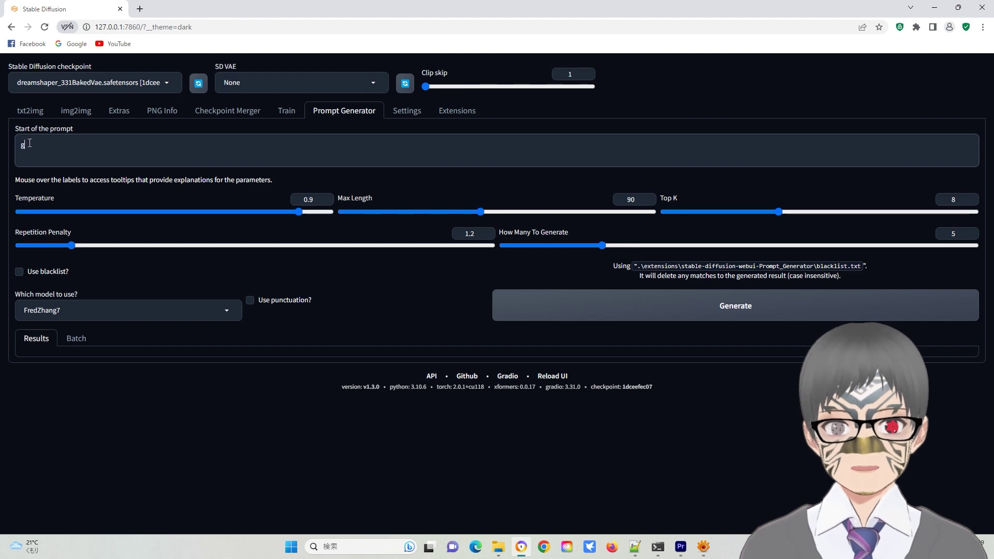
{"action": "left_click", "coordinate": [250, 300]}
{"action": "left_click", "coordinate": [724, 310]}
{"action": "left_click", "coordinate": [76, 338]}
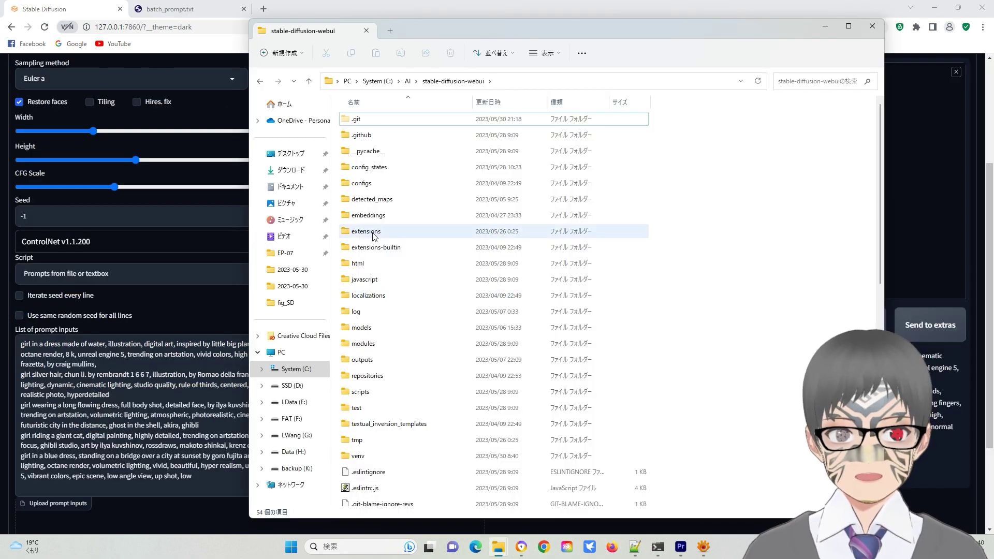
Open batch_prompt.txt from extensions > stable-diffusion-webui-Prompt_Generator
{"action": "double_click", "coordinate": [366, 214]}
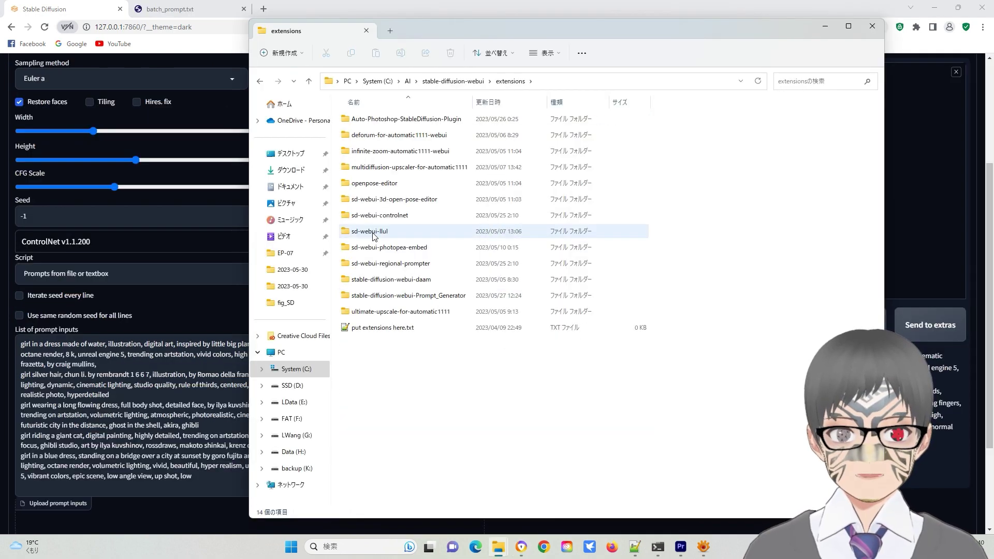
{"action": "double_click", "coordinate": [405, 296]}
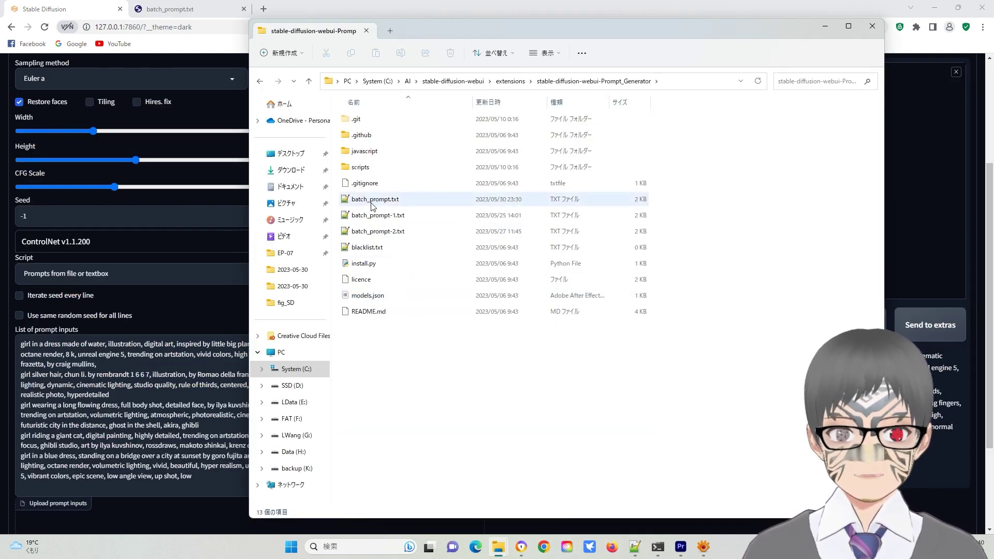
{"action": "left_click", "coordinate": [375, 201]}
{"action": "double_click", "coordinate": [375, 200]}
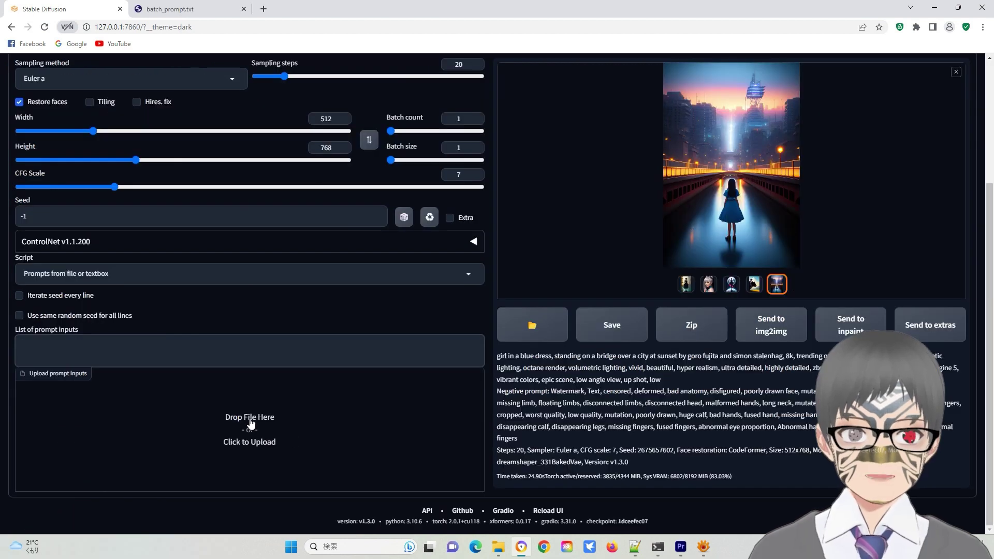
Upload batch_prompt.txt from the Prompt_Generator extension folder as prompt inputs, then select the batch path field
{"action": "left_click", "coordinate": [250, 423]}
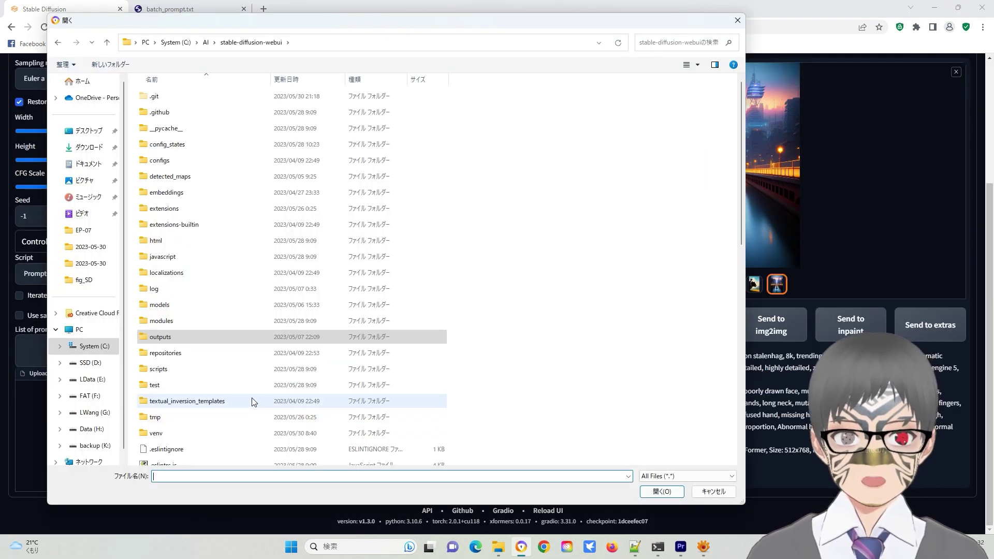
{"action": "double_click", "coordinate": [207, 273]}
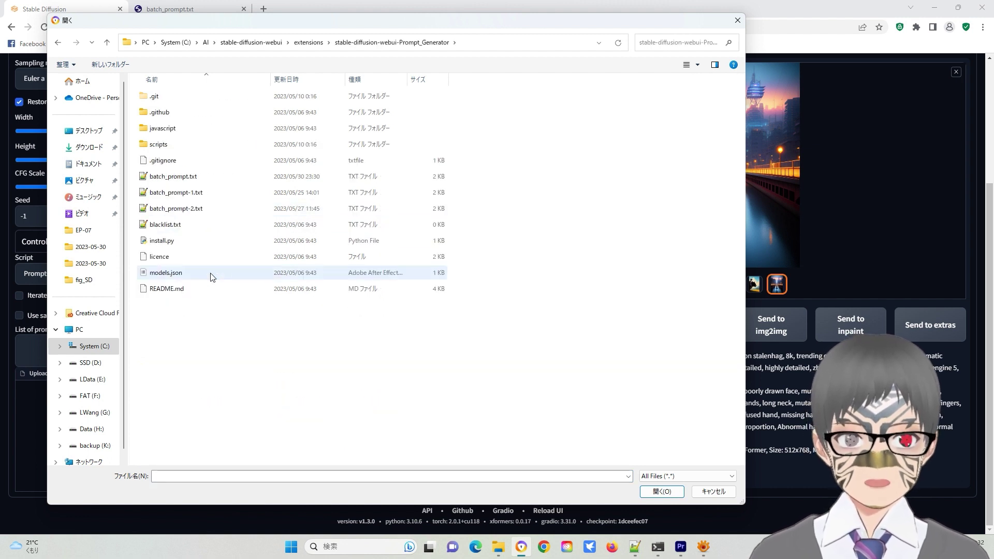
{"action": "double_click", "coordinate": [173, 177]}
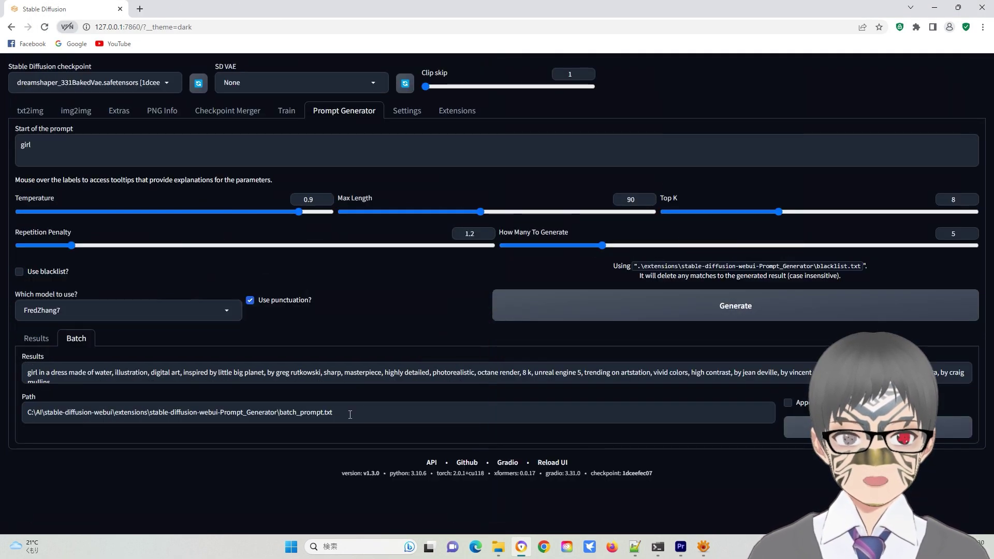
{"action": "triple_click", "coordinate": [350, 414]}
{"action": "key", "text": "ctrl+c"}
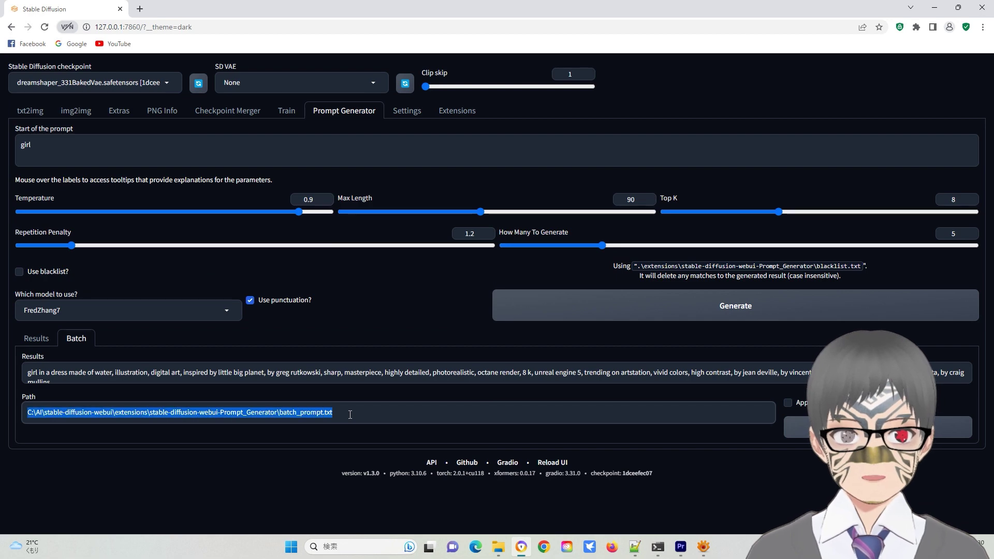
Load the batch_prompt.txt path in a new browser tab and select all its prompt text
{"action": "left_click", "coordinate": [140, 9]}
{"action": "key", "text": "ctrl+v"}
{"action": "key", "text": "Return"}
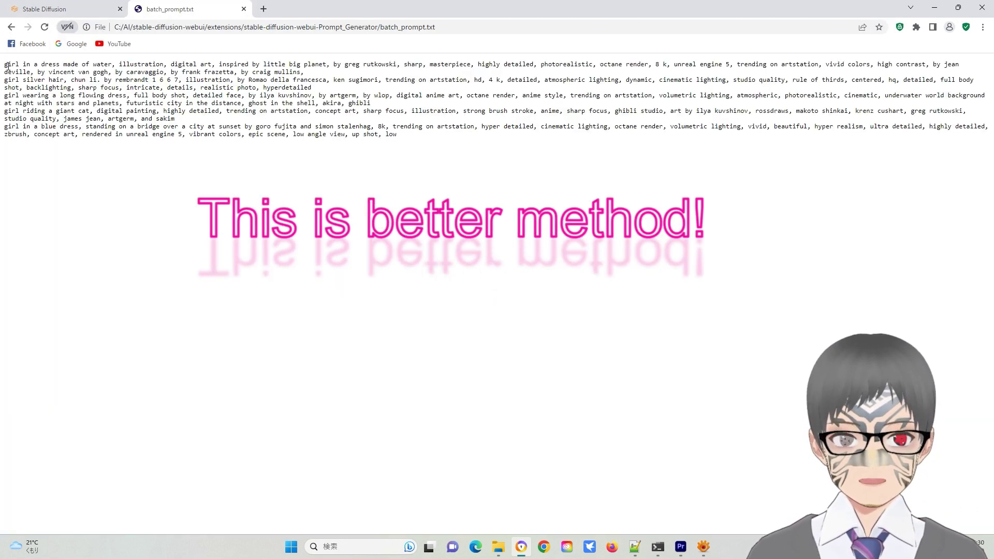
{"action": "left_click_drag", "start_coordinate": [7, 66], "coordinate": [418, 173]}
{"action": "key", "text": "ctrl+c"}
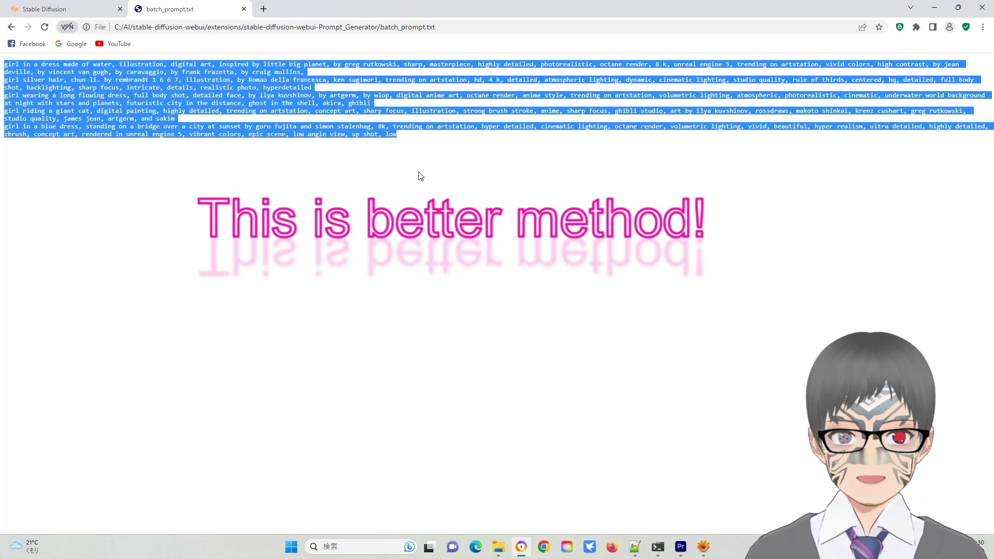
Paste the copied prompts into txt2img's List of prompt inputs
{"action": "left_click", "coordinate": [69, 11]}
{"action": "left_click", "coordinate": [32, 119]}
{"action": "scroll", "coordinate": [184, 436], "scroll_direction": "down", "scroll_amount": 5}
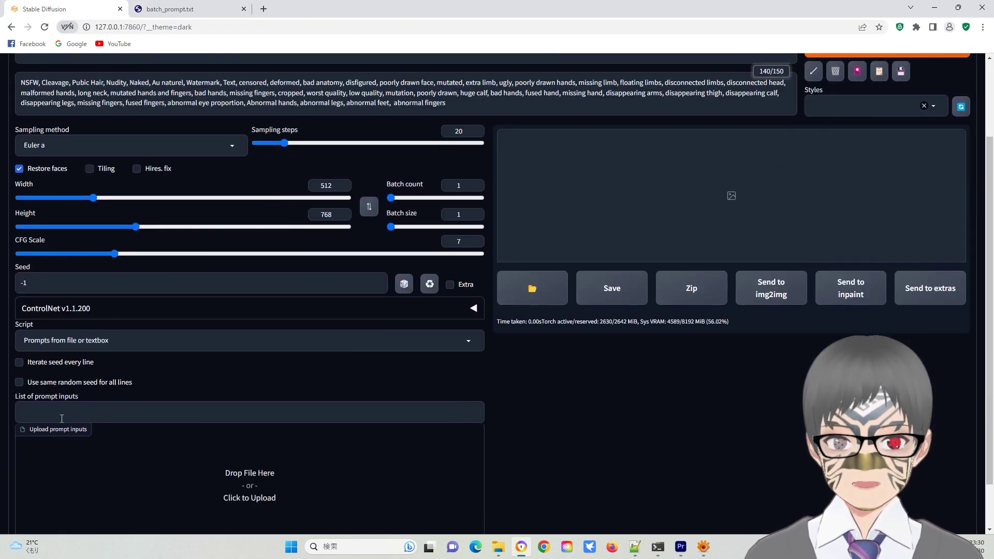
{"action": "left_click", "coordinate": [77, 414]}
{"action": "key", "text": "ctrl+v"}
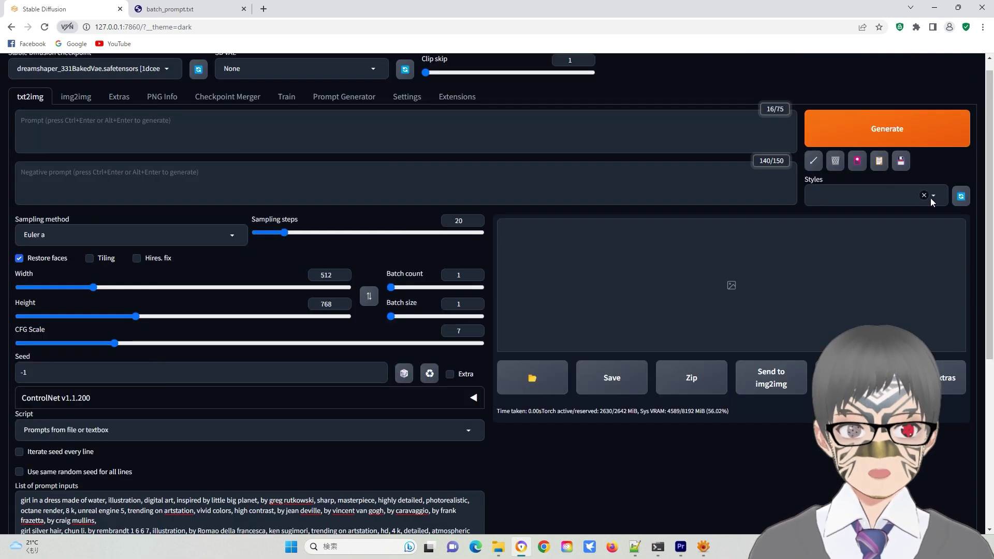
Pick the Default_Negative saved style and apply it to fill the negative prompt
{"action": "left_click", "coordinate": [937, 197]}
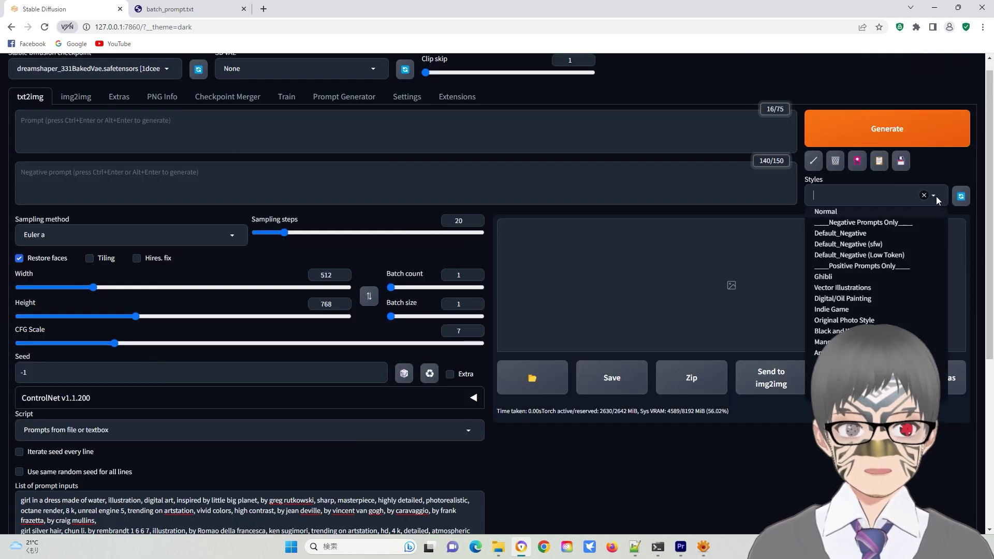
{"action": "left_click", "coordinate": [839, 233]}
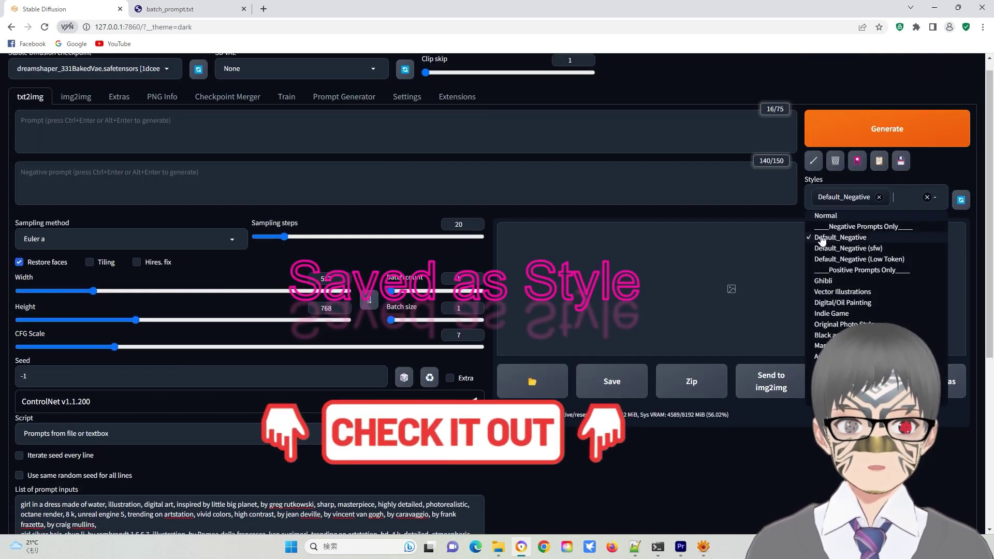
{"action": "left_click", "coordinate": [879, 163]}
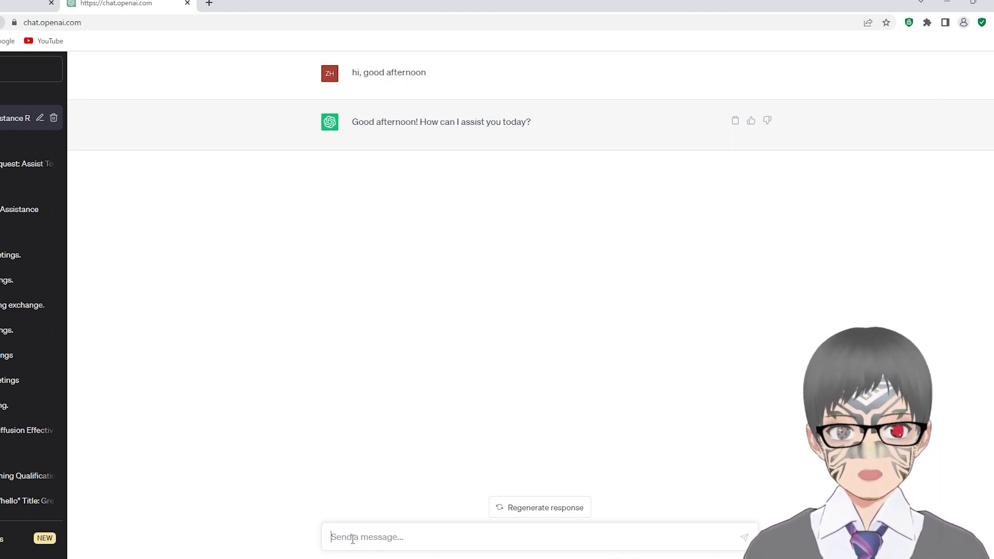
Ask ChatGPT for high-quality prompts for a medieval dark sorceress portrait
{"action": "type", "text": "Please give me a"}
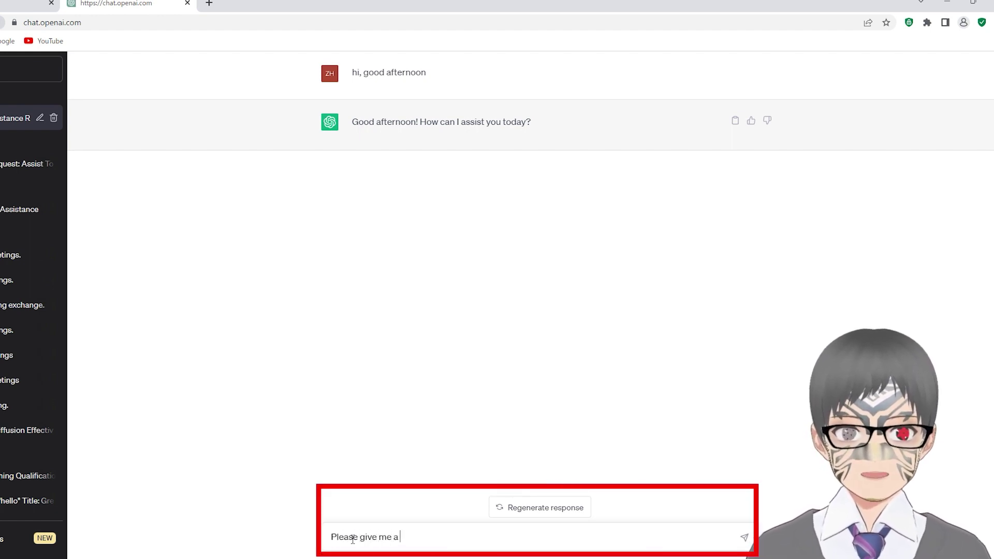
{"action": "type", "text": "Examples of high quality prompt for portrait of a medieval dark sorceress for text-to-image Ai image generation"}
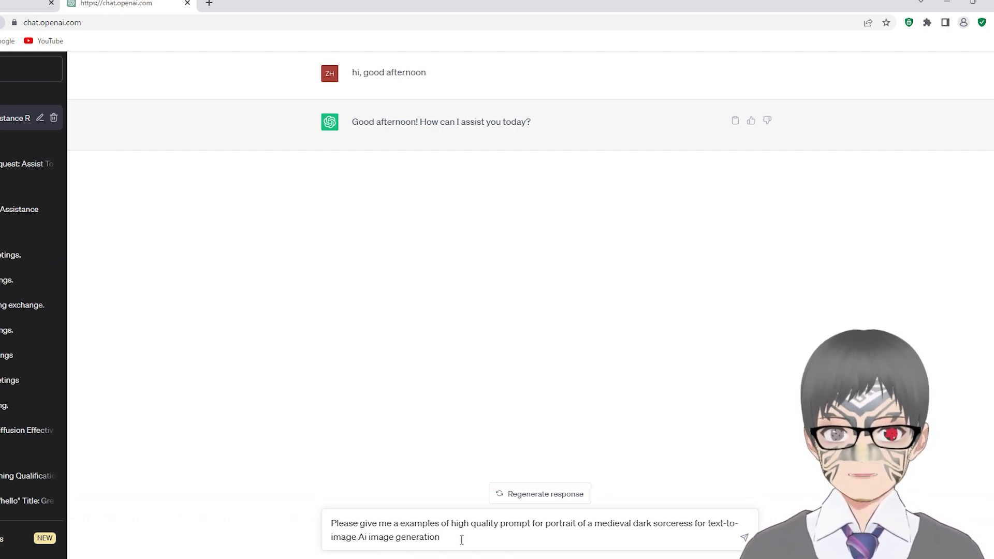
{"action": "key", "text": "Return"}
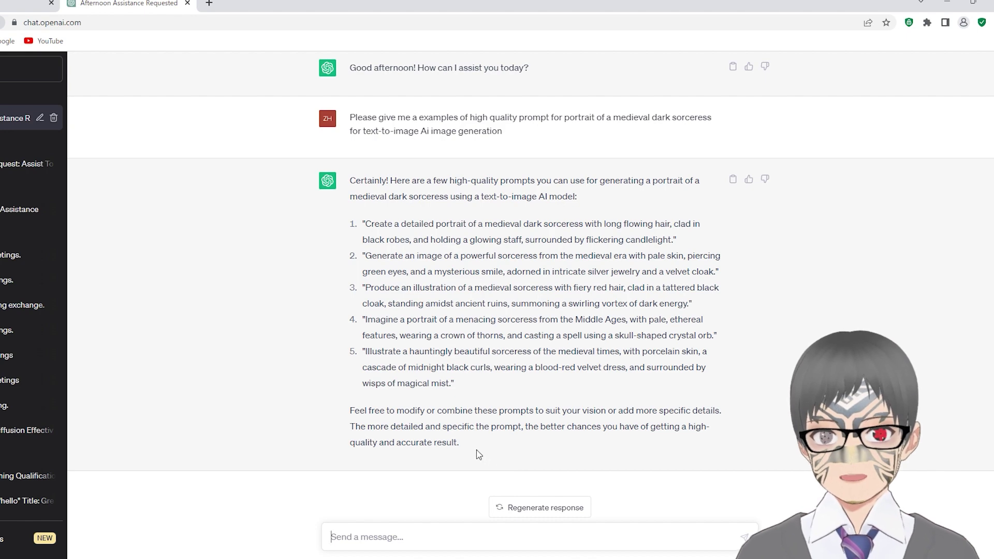
Select ChatGPT's five sorceress prompts and step through the generated full-size portraits
{"action": "left_click_drag", "start_coordinate": [460, 390], "coordinate": [363, 223]}
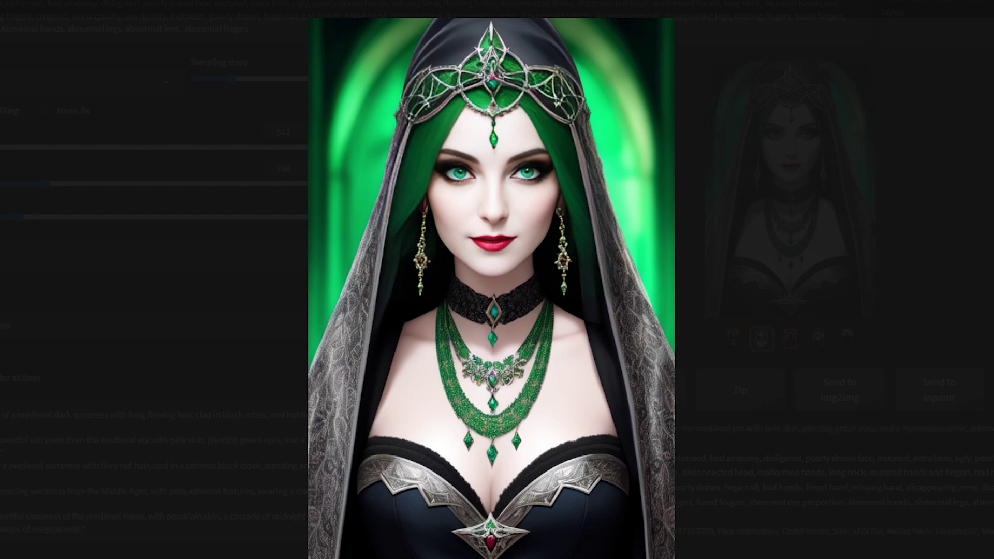
{"action": "key", "text": "Right"}
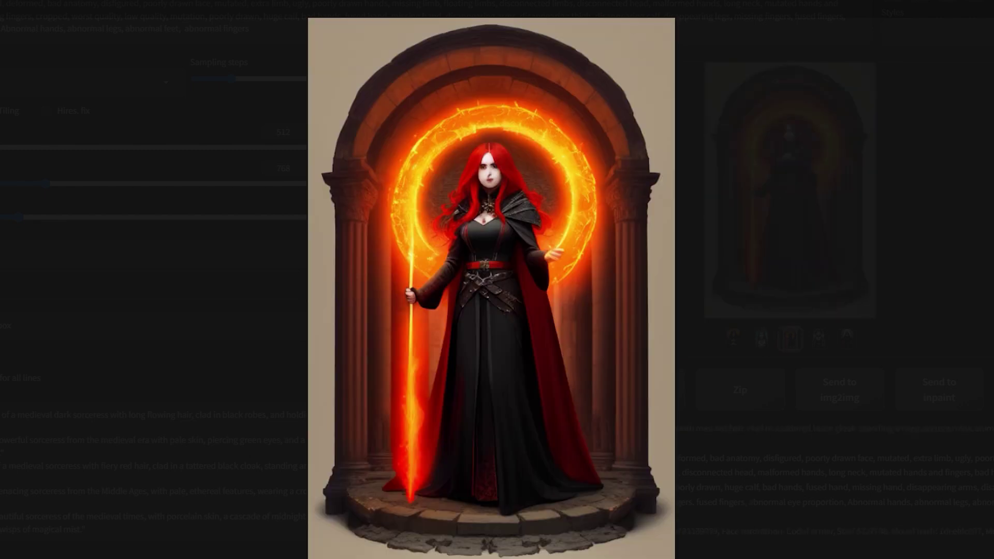
{"action": "key", "text": "Right"}
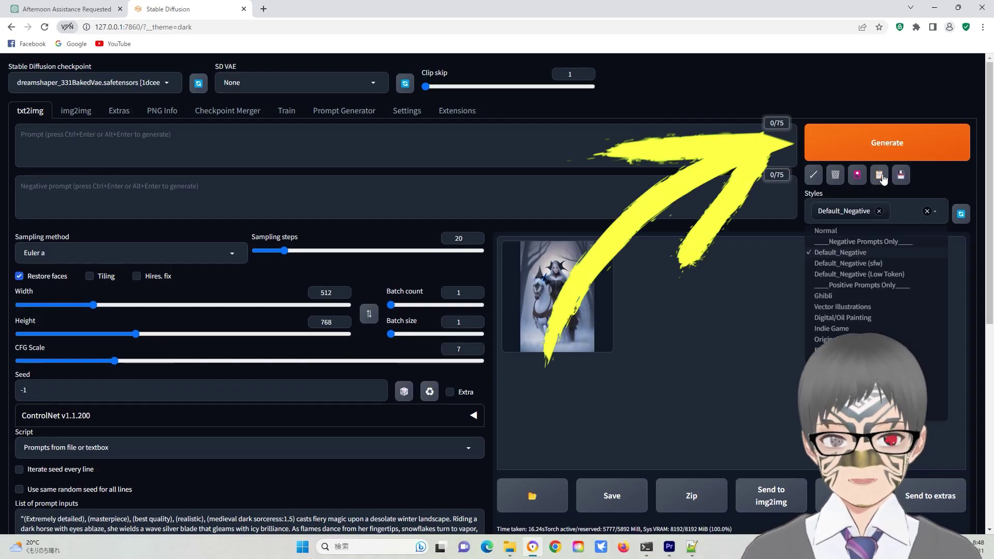
Fill the negative prompt from the saved style and generate images from the five prompts
{"action": "left_click", "coordinate": [878, 174]}
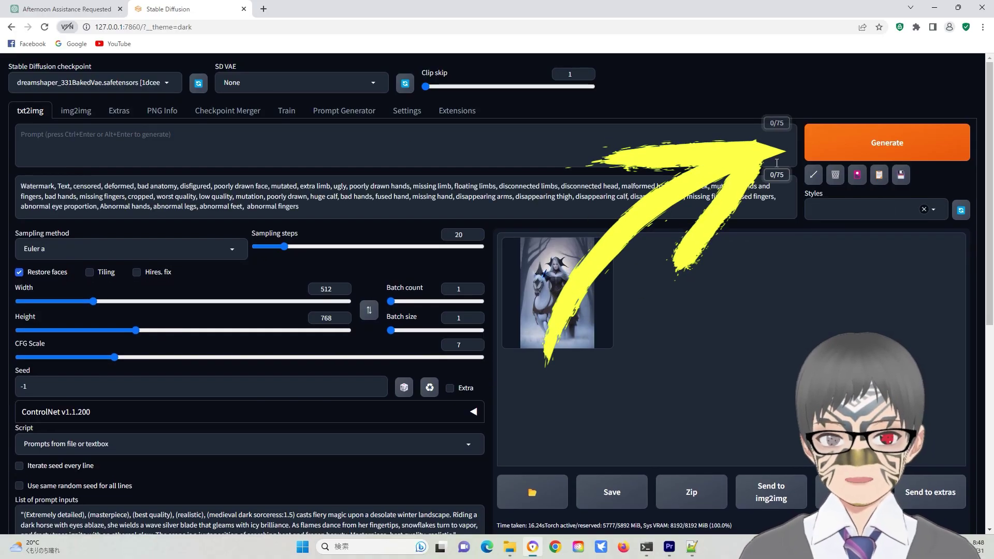
{"action": "left_click", "coordinate": [897, 154]}
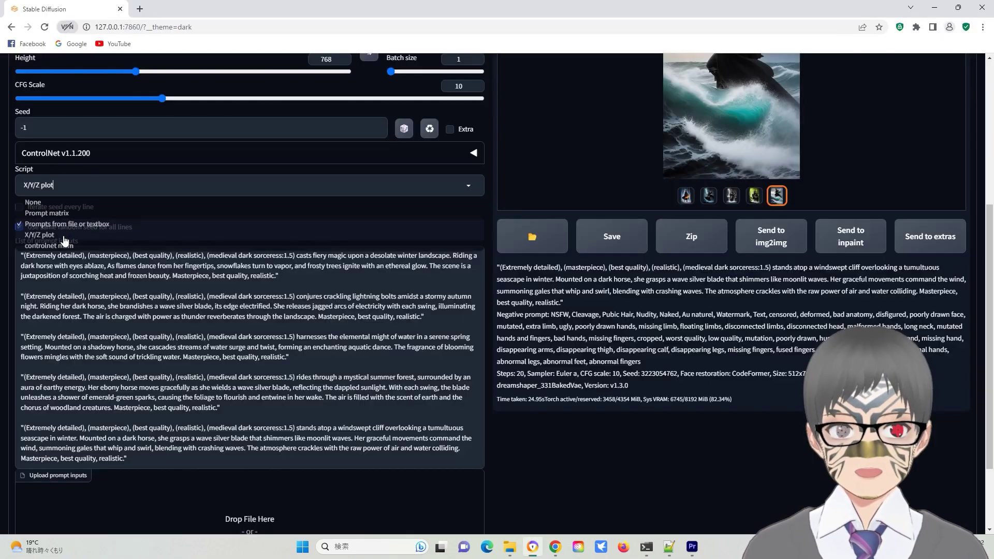
Switch the script to X/Y/Z plot and make Hires steps the X-axis parameter
{"action": "scroll", "coordinate": [286, 458], "scroll_direction": "up", "scroll_amount": 5}
{"action": "left_click", "coordinate": [286, 453]}
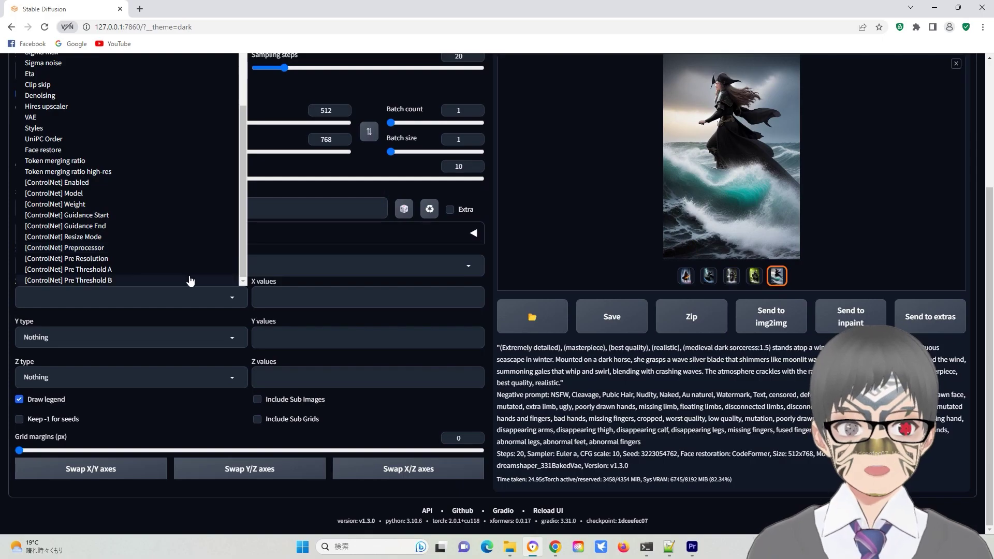
{"action": "scroll", "coordinate": [189, 278], "scroll_direction": "up", "scroll_amount": 10}
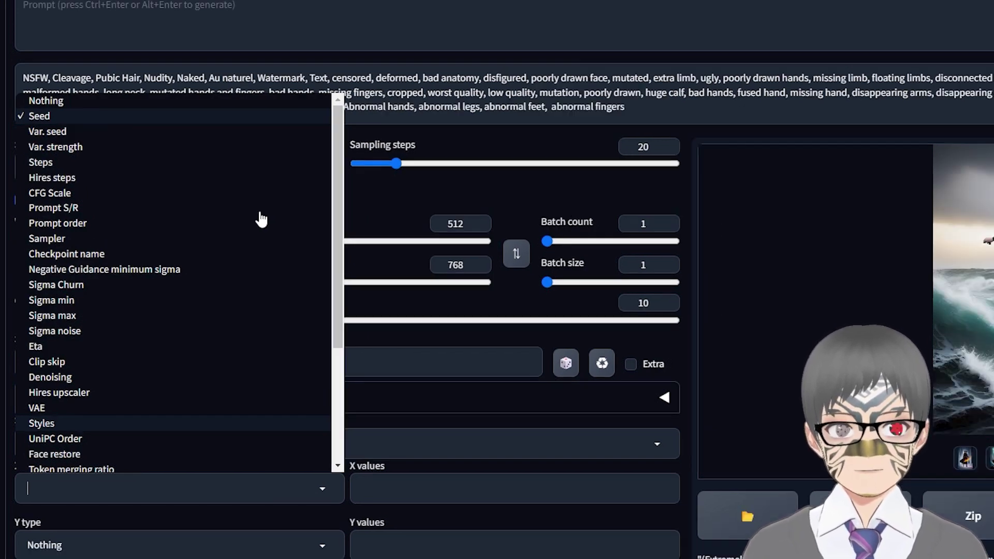
{"action": "left_click", "coordinate": [428, 494]}
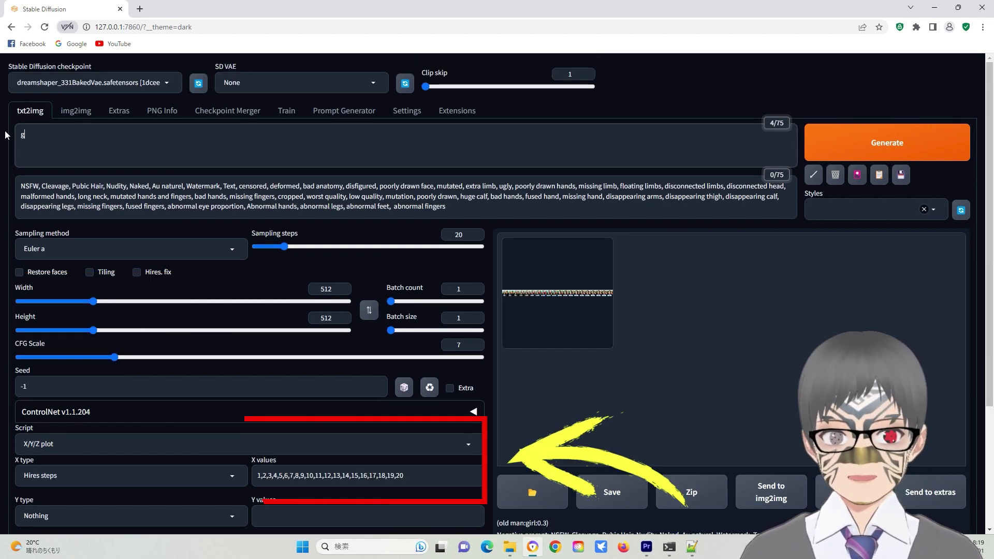
Enter the prompt 'girl with hand bag' and scroll to the generated Hires steps grid
{"action": "type", "text": "irl wi"}
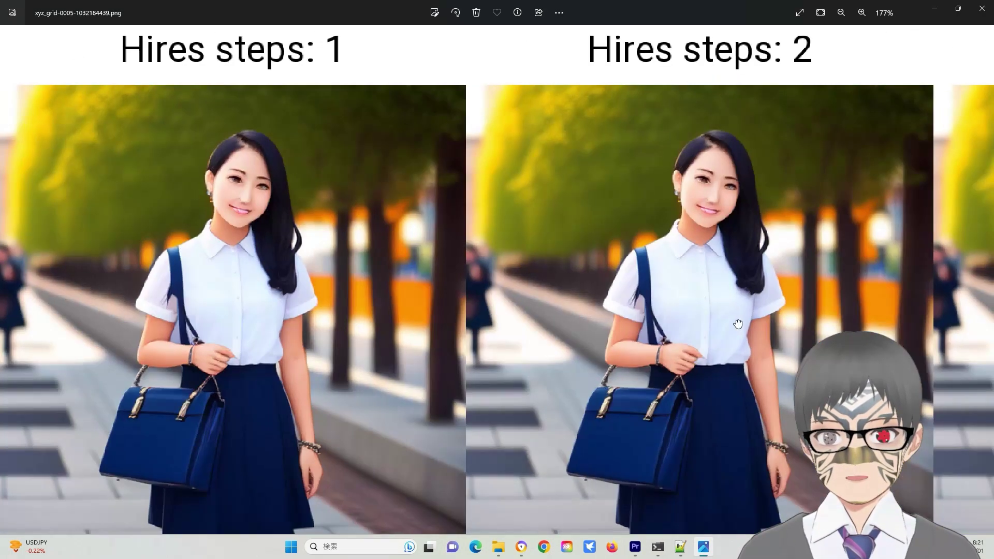
{"action": "scroll", "coordinate": [738, 324], "scroll_direction": "down", "scroll_amount": 2}
{"action": "scroll", "coordinate": [637, 333], "scroll_direction": "right", "scroll_amount": 15}
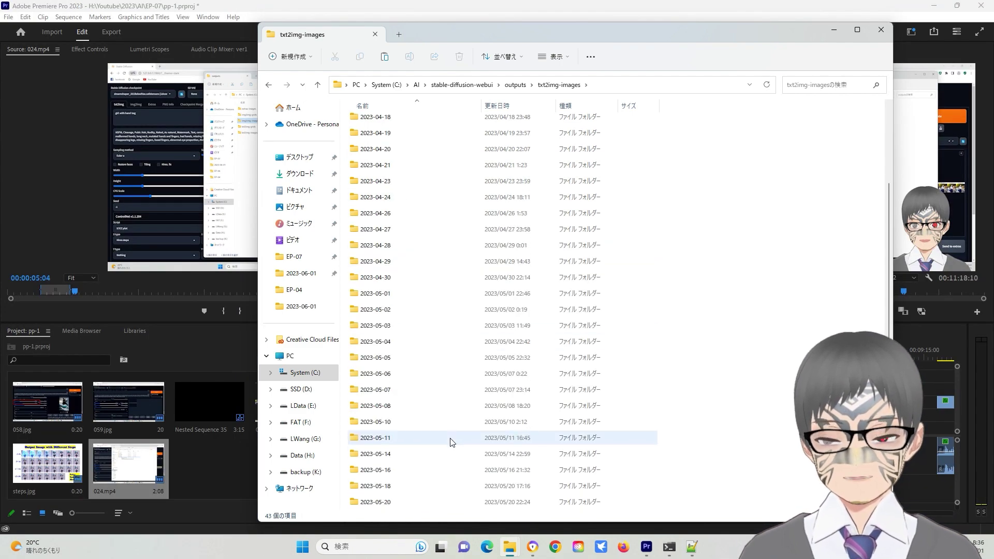
Open xyz_grid-0005 from txt2img-grids\2023-06-01 and scroll across the Hires steps results
{"action": "scroll", "coordinate": [451, 440], "scroll_direction": "up", "scroll_amount": 1}
{"action": "double_click", "coordinate": [408, 503]}
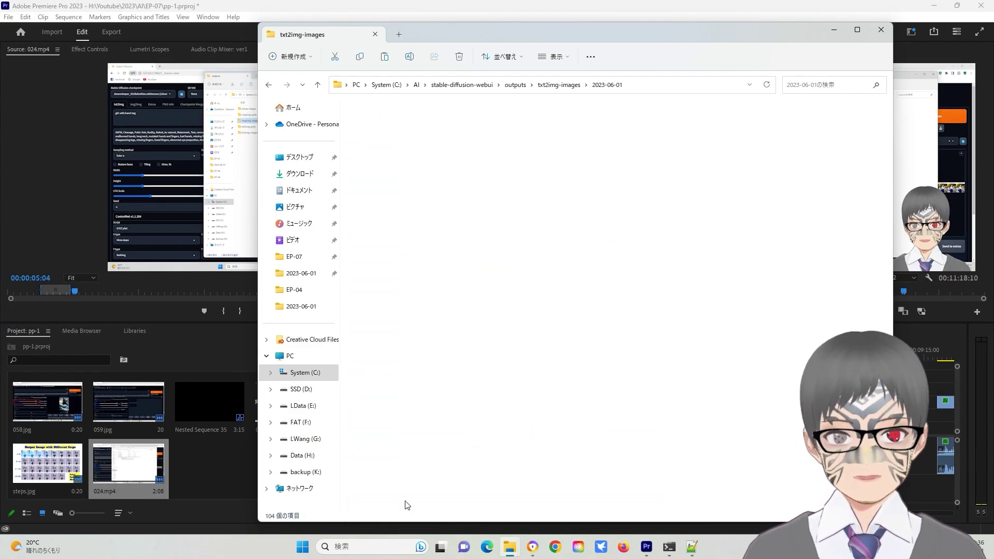
{"action": "scroll", "coordinate": [628, 417], "scroll_direction": "down", "scroll_amount": 5}
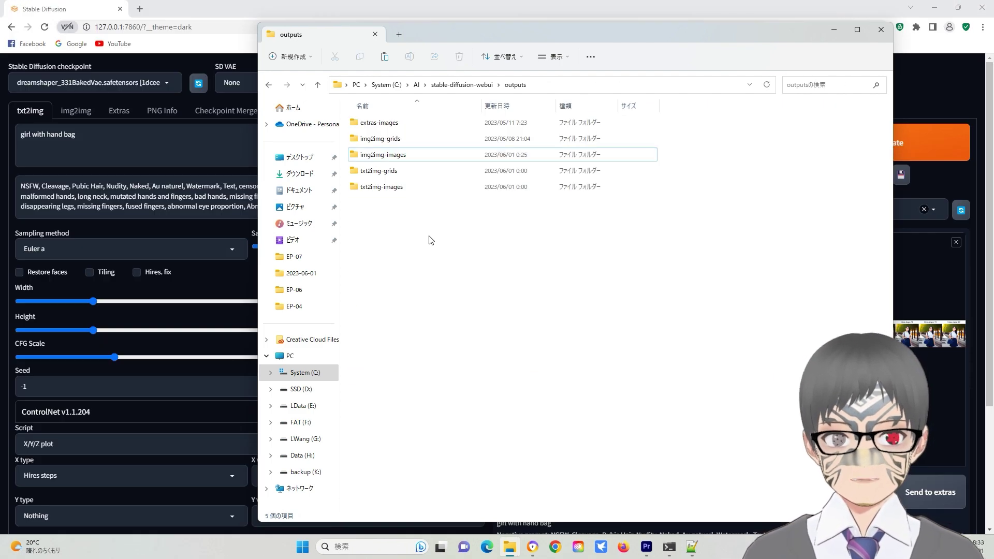
{"action": "double_click", "coordinate": [392, 176]}
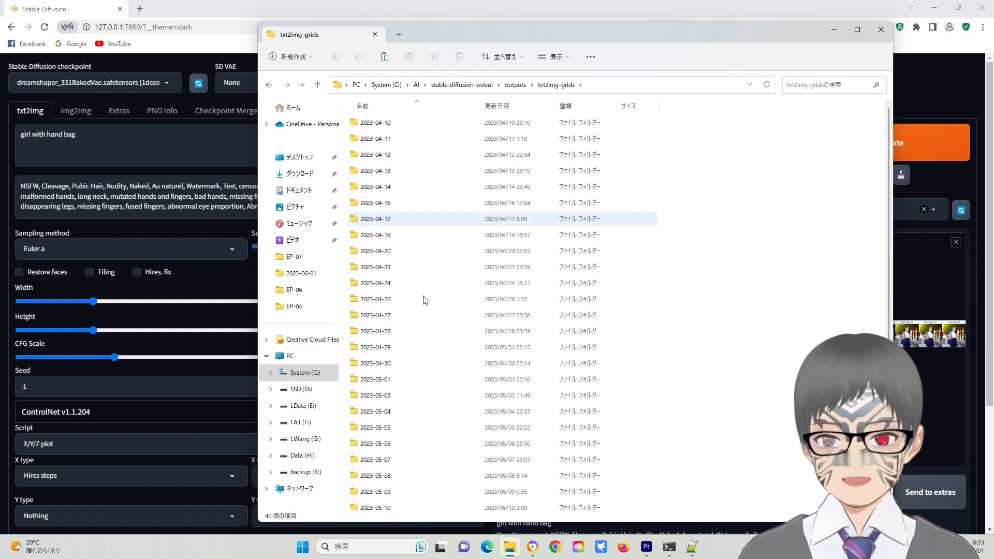
{"action": "scroll", "coordinate": [448, 412], "scroll_direction": "down", "scroll_amount": 4}
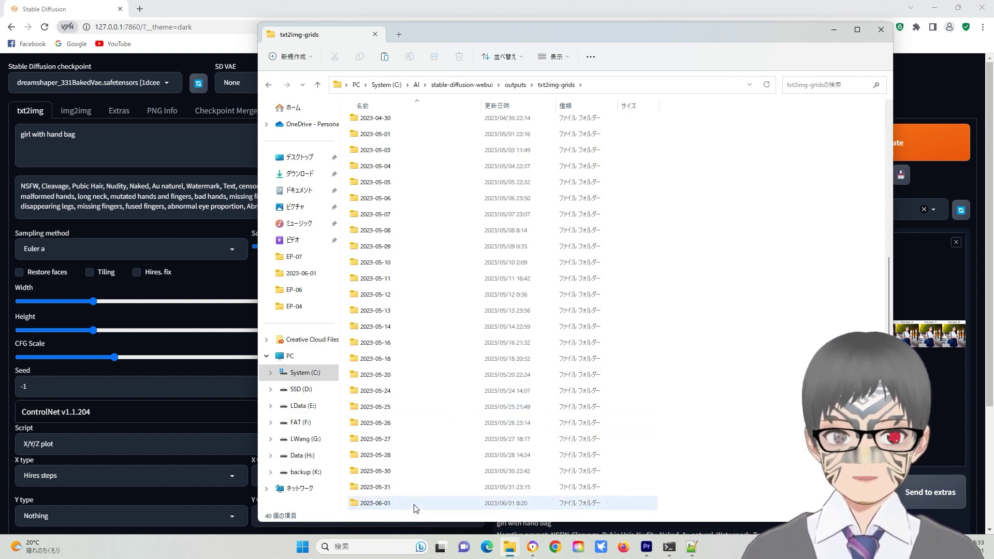
{"action": "double_click", "coordinate": [416, 505]}
{"action": "double_click", "coordinate": [435, 220]}
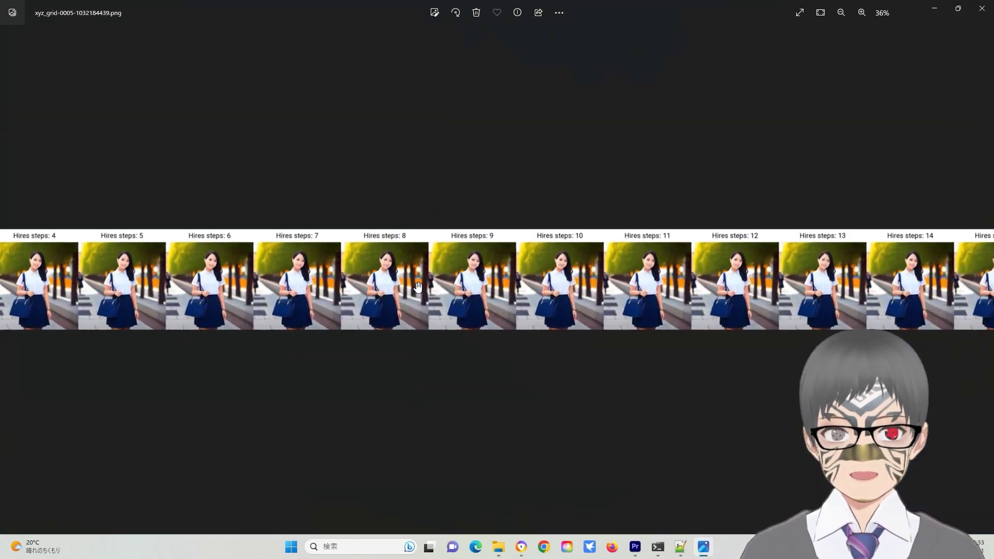
{"action": "scroll", "coordinate": [418, 288], "scroll_direction": "up", "scroll_amount": 2}
{"action": "scroll", "coordinate": [438, 340], "scroll_direction": "right", "scroll_amount": 10}
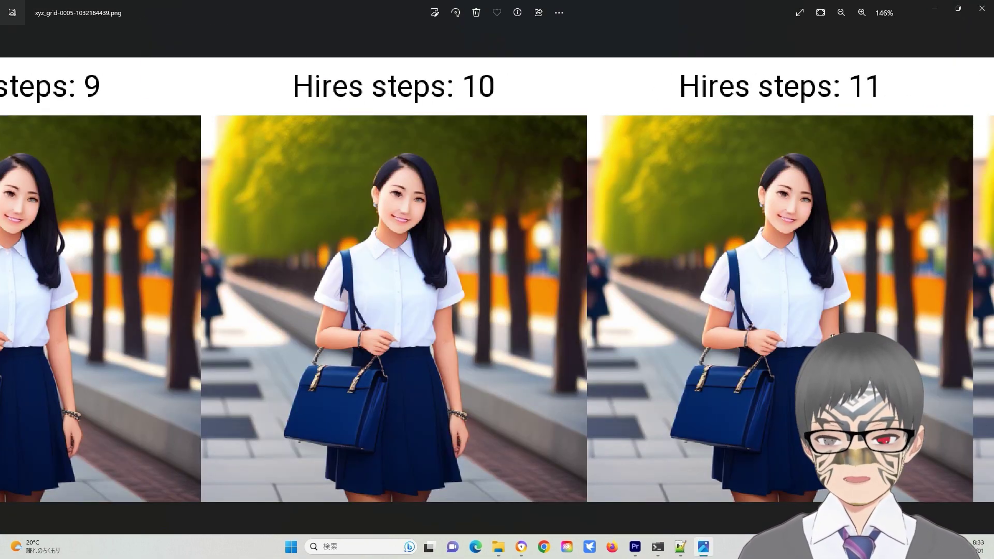
{"action": "scroll", "coordinate": [438, 340], "scroll_direction": "right", "scroll_amount": 5}
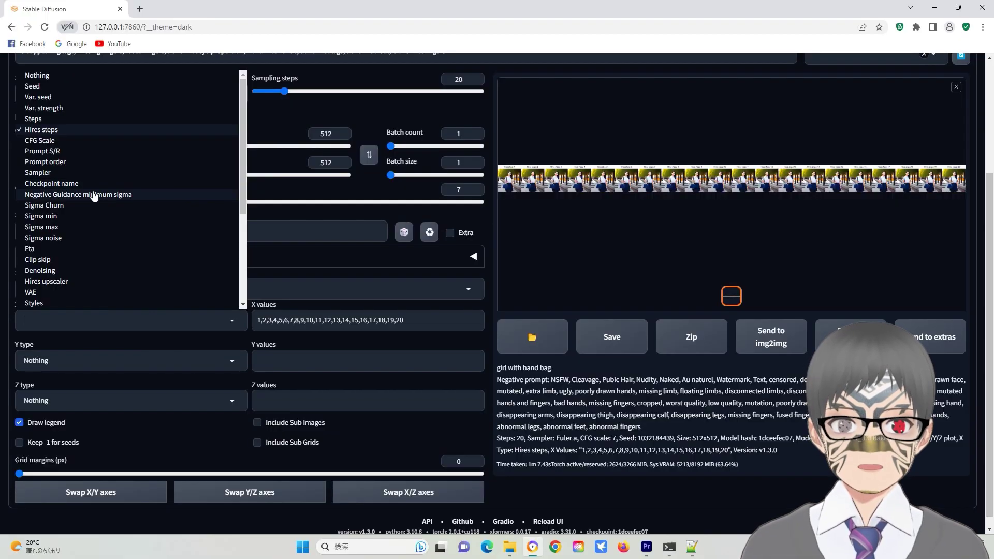
Set the X axis type to Checkpoint name and the Y axis type to Sampler
{"action": "left_click", "coordinate": [82, 184]}
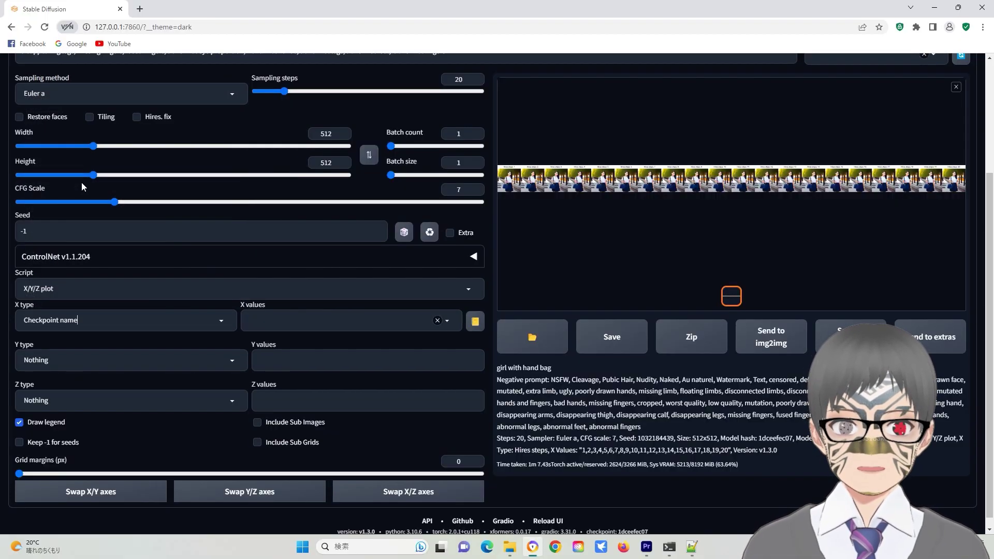
{"action": "left_click", "coordinate": [232, 362]}
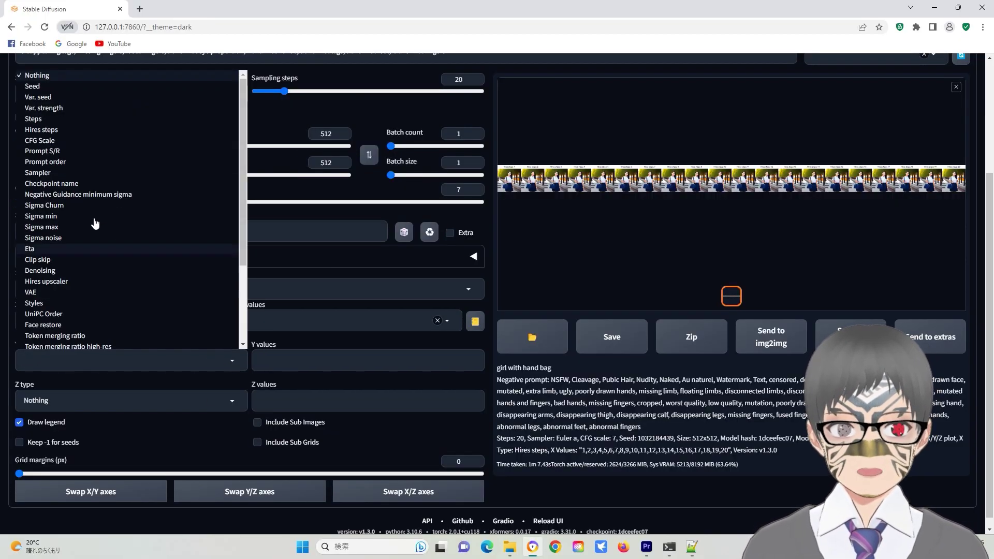
{"action": "left_click", "coordinate": [57, 174]}
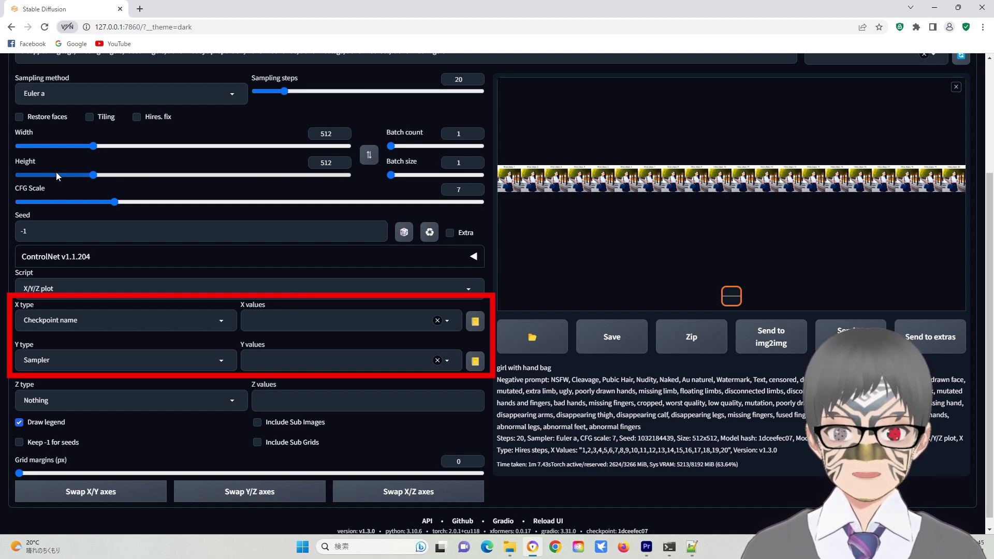
Choose four checkpoints for X, including anything-v4.0-pruned and dreamshaper_331BakedVae, excluding f222 and ghostmix
{"action": "left_click", "coordinate": [322, 321]}
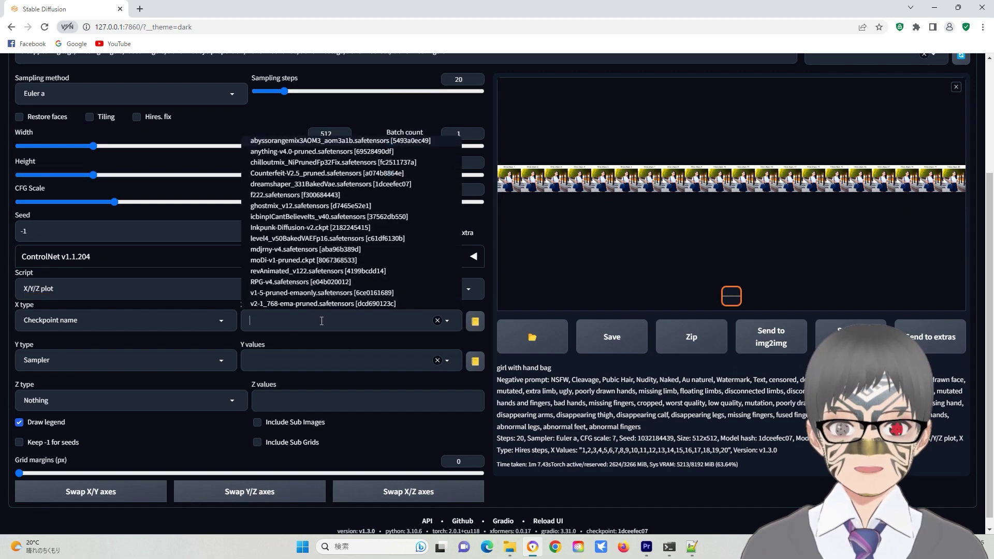
{"action": "scroll", "coordinate": [422, 228], "scroll_direction": "up", "scroll_amount": 2}
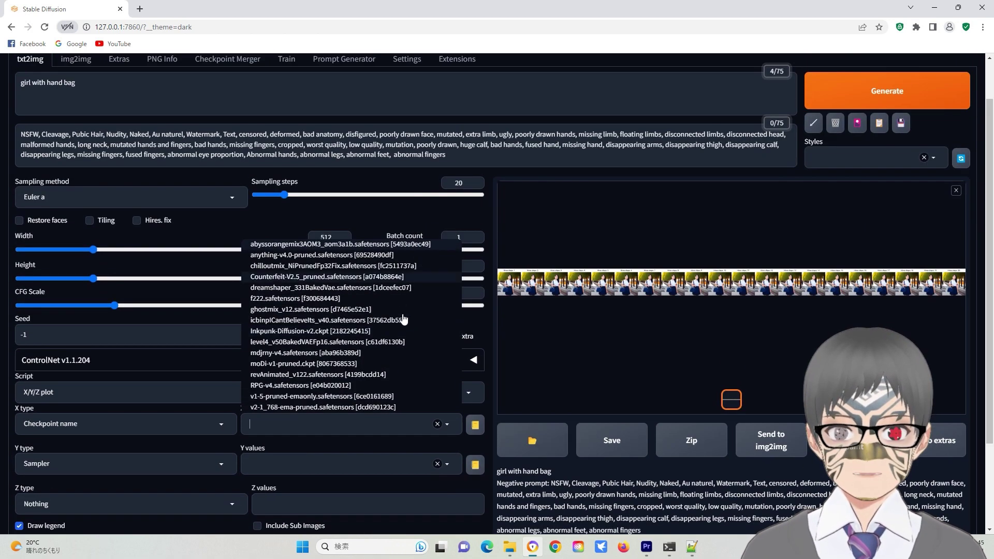
{"action": "scroll", "coordinate": [414, 300], "scroll_direction": "down", "scroll_amount": 1}
{"action": "left_click", "coordinate": [288, 204]}
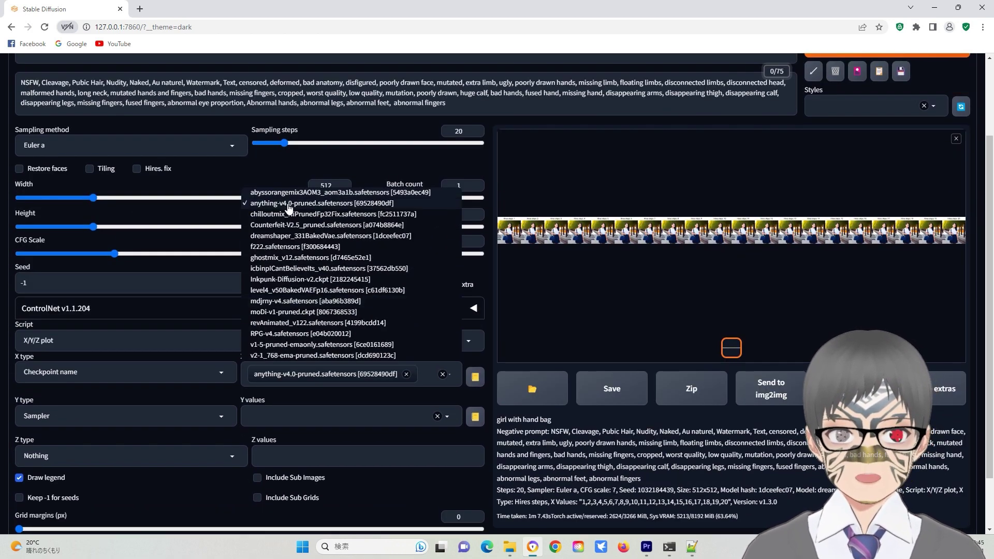
{"action": "left_click", "coordinate": [265, 237]}
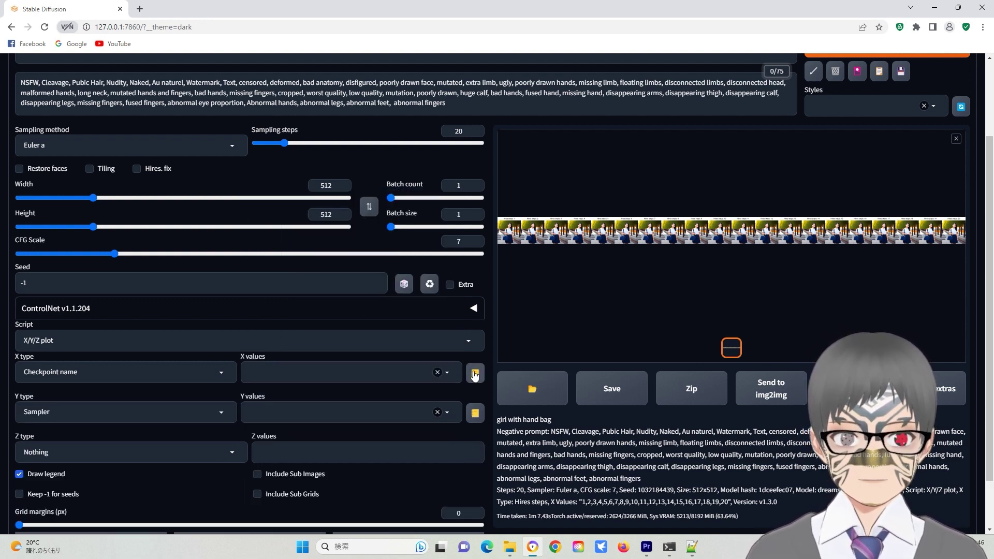
{"action": "left_click", "coordinate": [475, 374]}
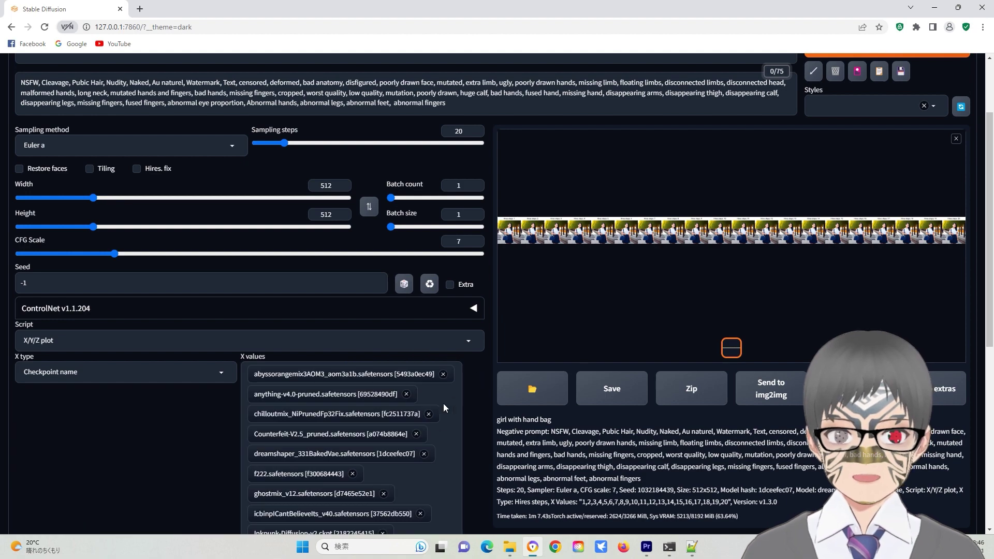
{"action": "scroll", "coordinate": [446, 417], "scroll_direction": "down", "scroll_amount": 7}
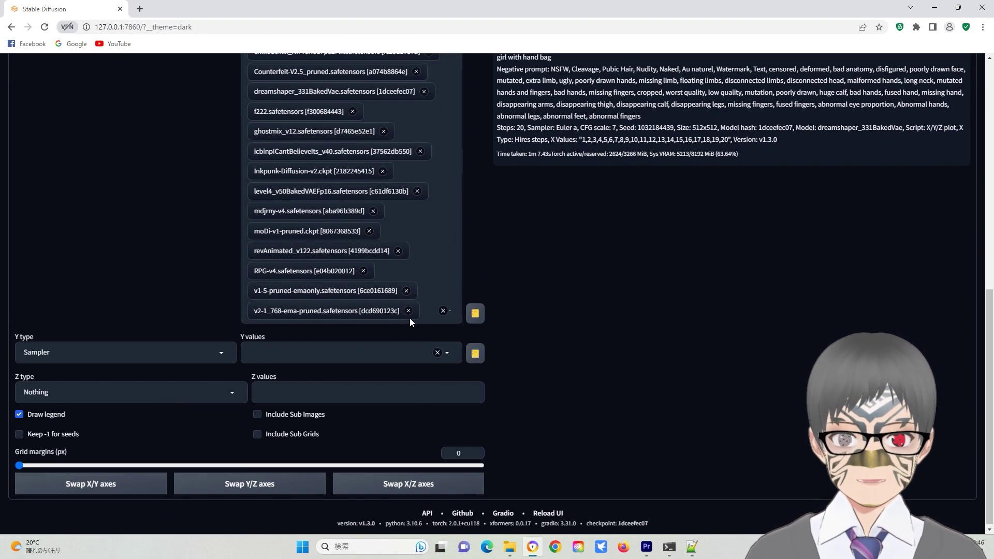
{"action": "scroll", "coordinate": [412, 316], "scroll_direction": "up", "scroll_amount": 2}
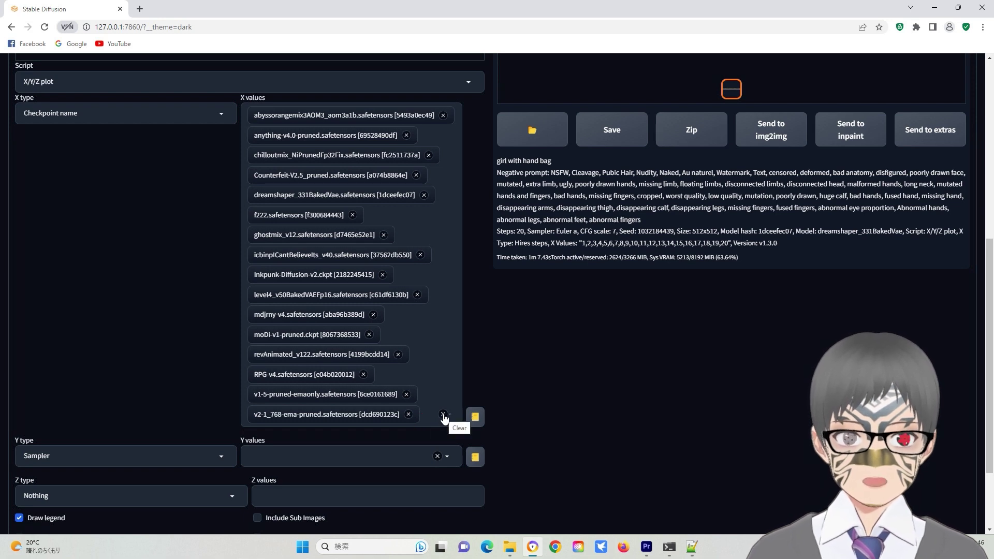
{"action": "left_click", "coordinate": [444, 417]}
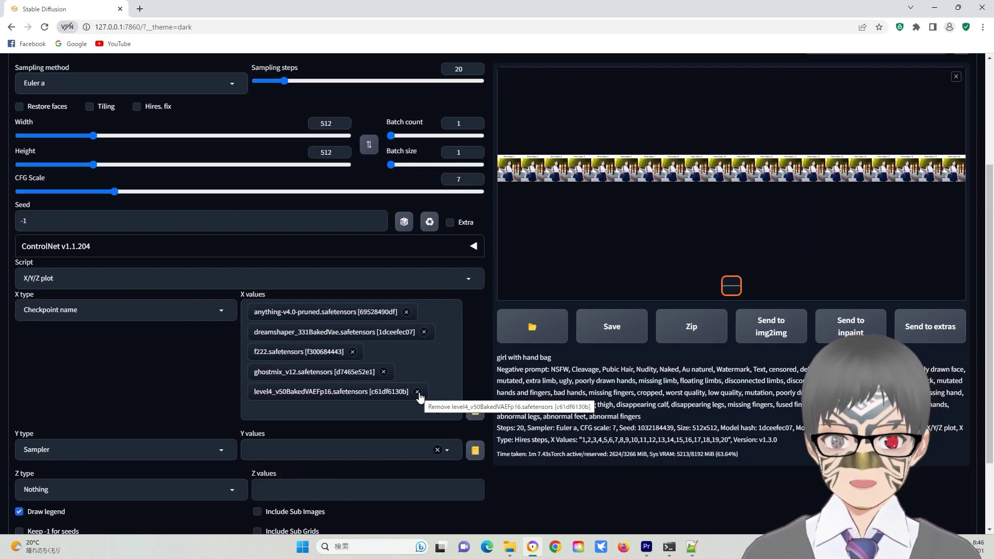
{"action": "left_click", "coordinate": [352, 352]}
{"action": "left_click", "coordinate": [383, 352]}
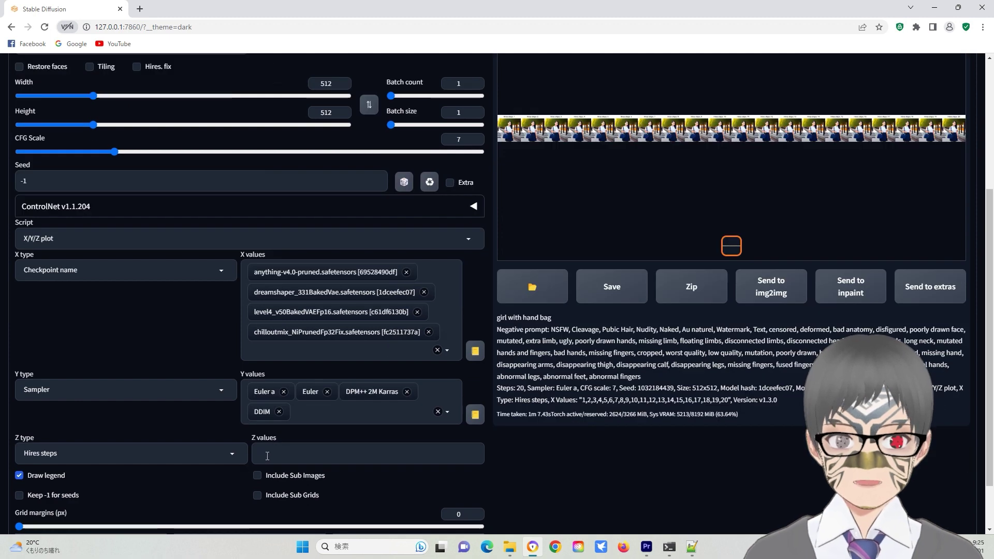
{"action": "left_click", "coordinate": [267, 456]}
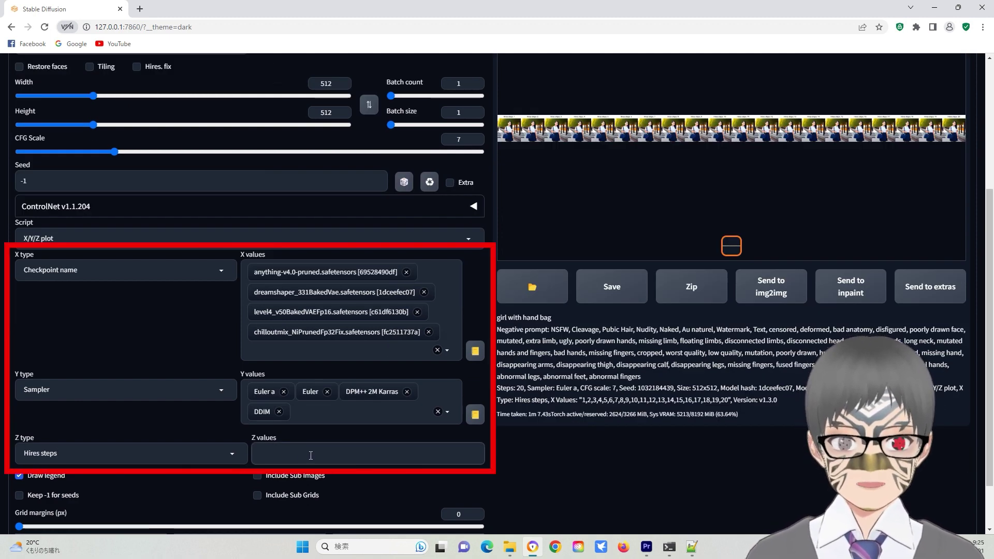
Enter 20,25 as the Hires steps values, correcting the mistyped extra value
{"action": "type", "text": "20,25"}
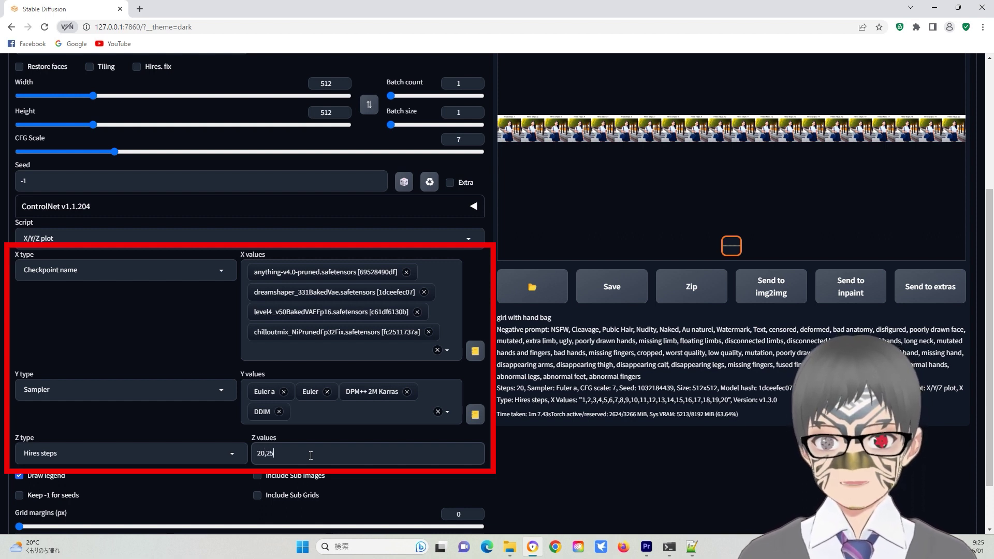
{"action": "type", "text": ",30"}
{"action": "key", "text": "BackSpace"}
{"action": "key", "text": "BackSpace"}
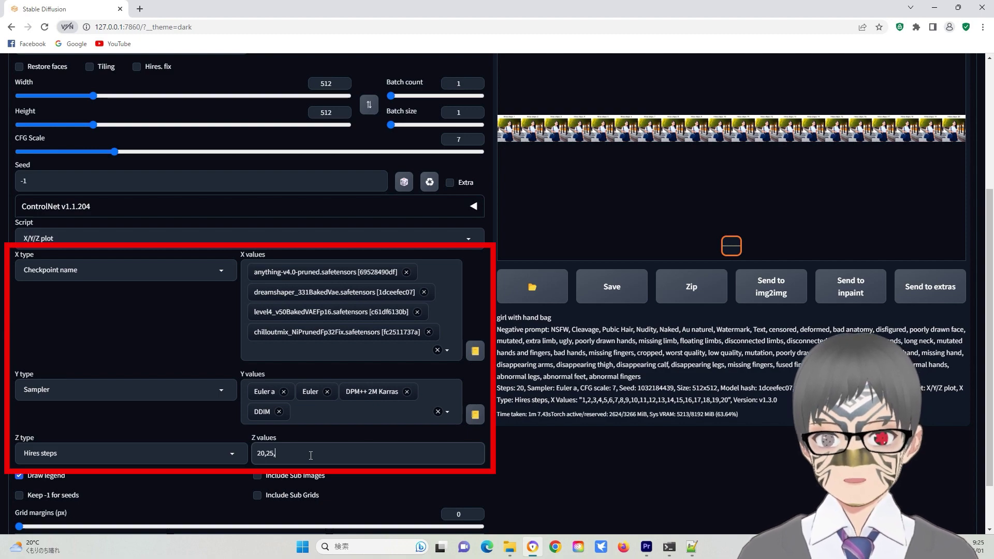
{"action": "scroll", "coordinate": [311, 456], "scroll_direction": "down", "scroll_amount": 1}
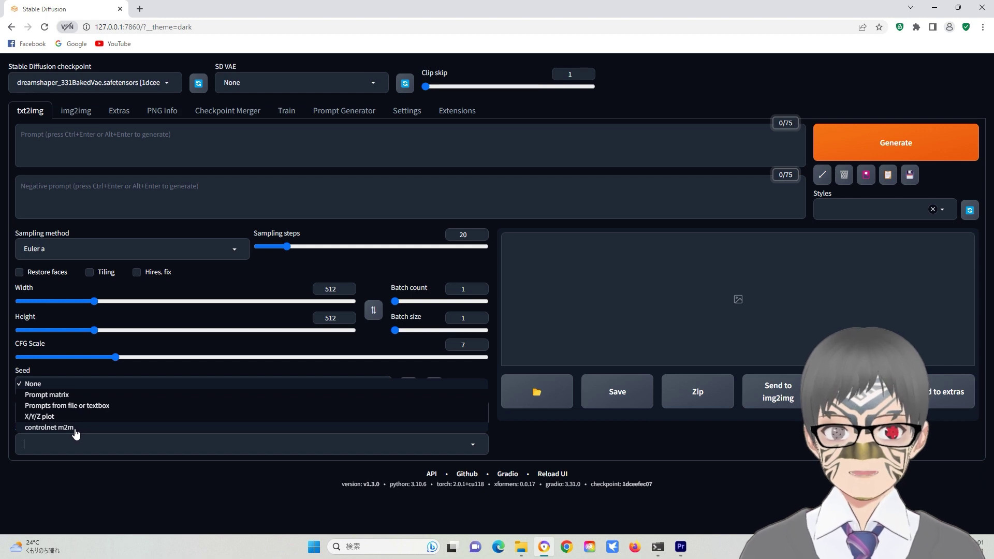
Move to the img2img tab and select the Ultimate SD upscale script
{"action": "left_click", "coordinate": [78, 428]}
{"action": "scroll", "coordinate": [421, 470], "scroll_direction": "down", "scroll_amount": 4}
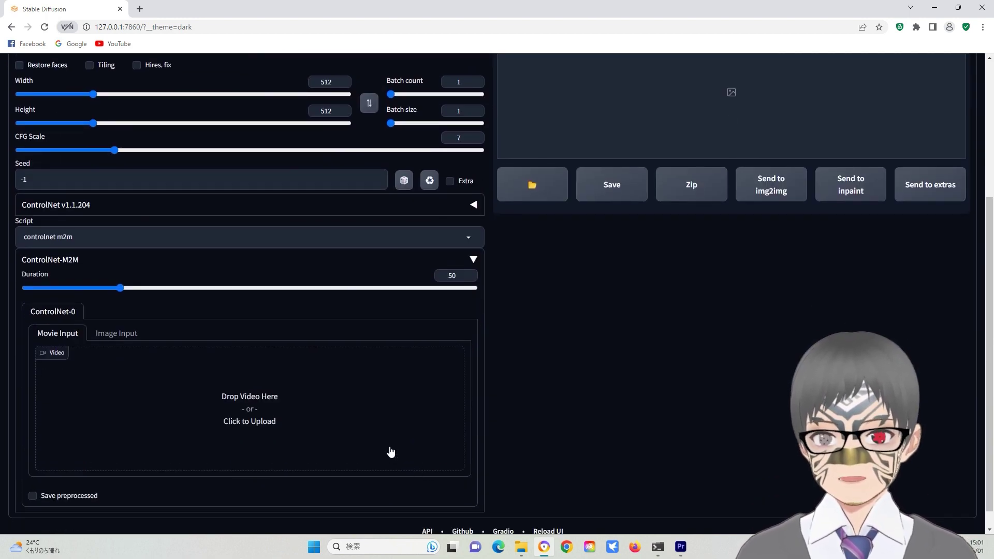
{"action": "scroll", "coordinate": [390, 452], "scroll_direction": "down", "scroll_amount": 1}
{"action": "scroll", "coordinate": [358, 390], "scroll_direction": "up", "scroll_amount": 5}
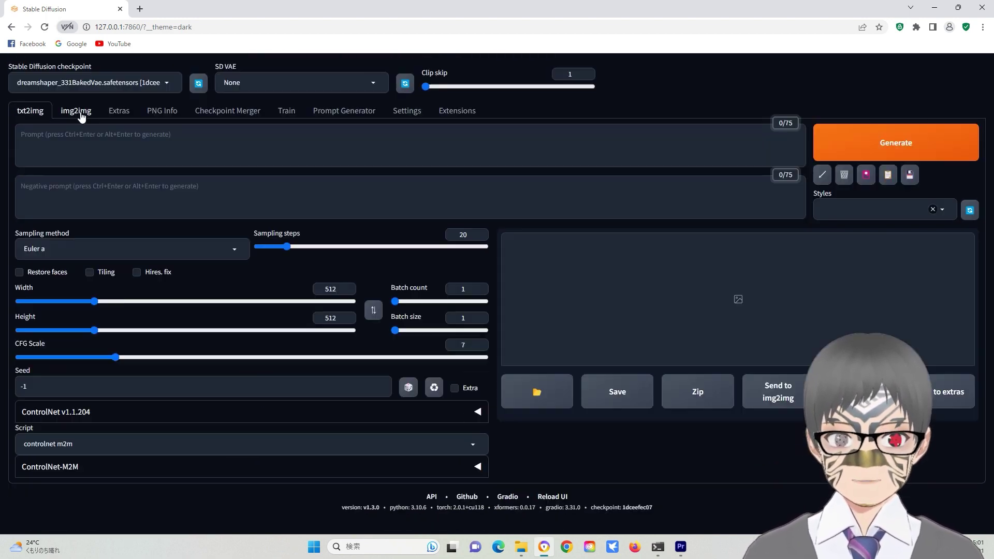
{"action": "left_click", "coordinate": [78, 109]}
{"action": "scroll", "coordinate": [510, 444], "scroll_direction": "down", "scroll_amount": 9}
{"action": "scroll", "coordinate": [528, 437], "scroll_direction": "down", "scroll_amount": 1}
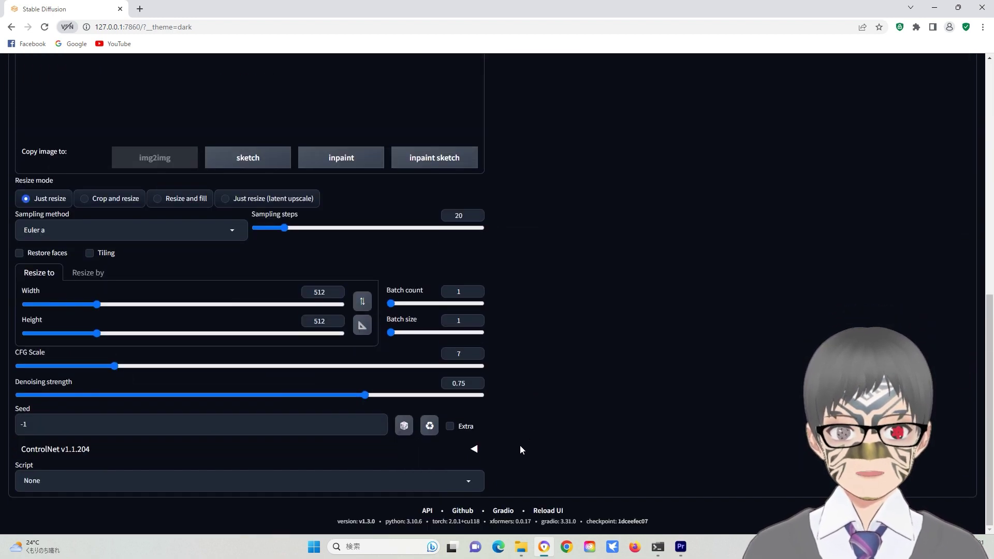
{"action": "left_click", "coordinate": [467, 480]}
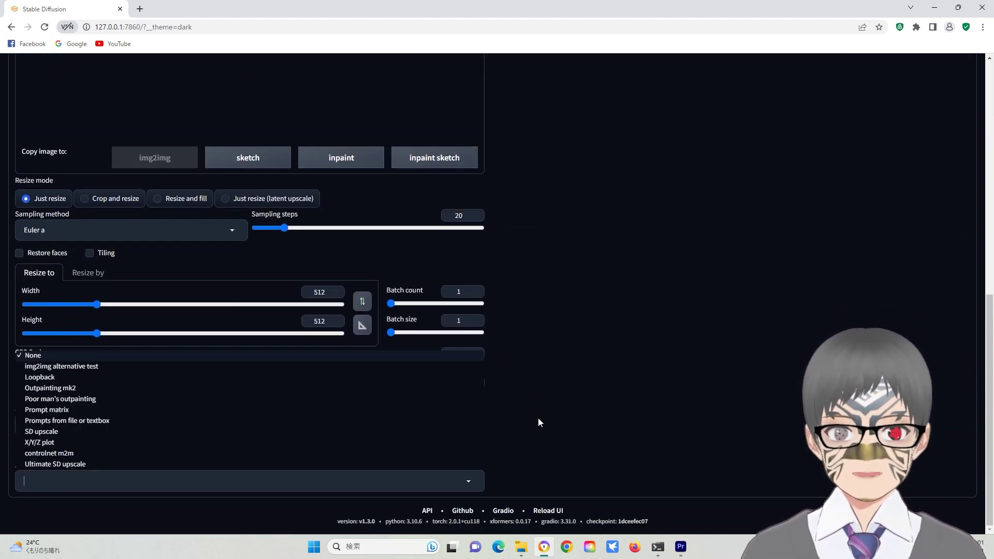
{"action": "left_click", "coordinate": [95, 466]}
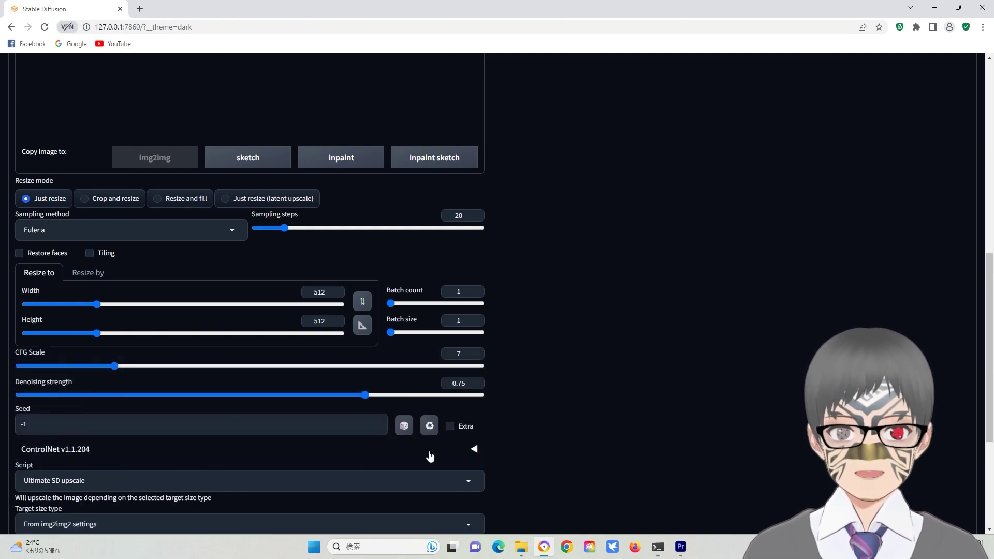
{"action": "scroll", "coordinate": [567, 395], "scroll_direction": "down", "scroll_amount": 3}
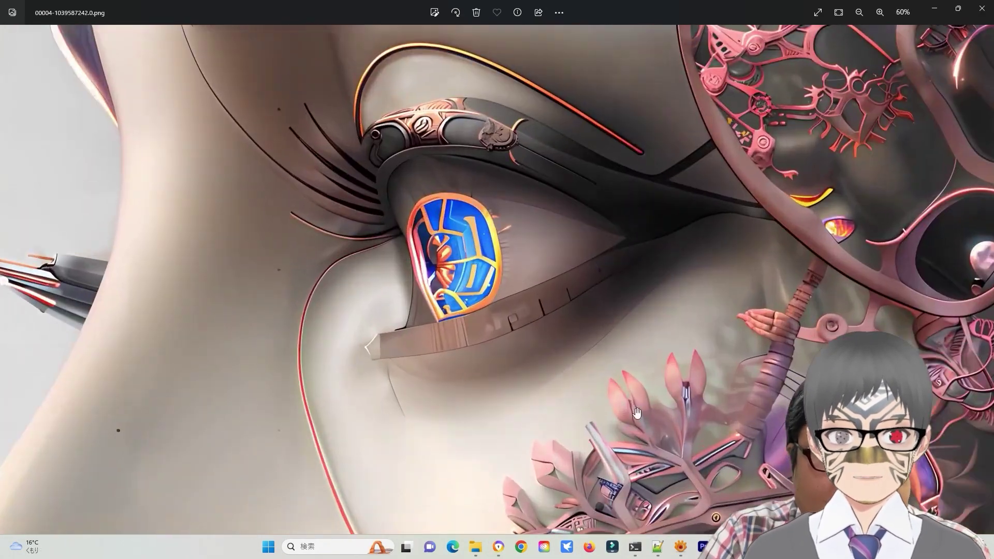